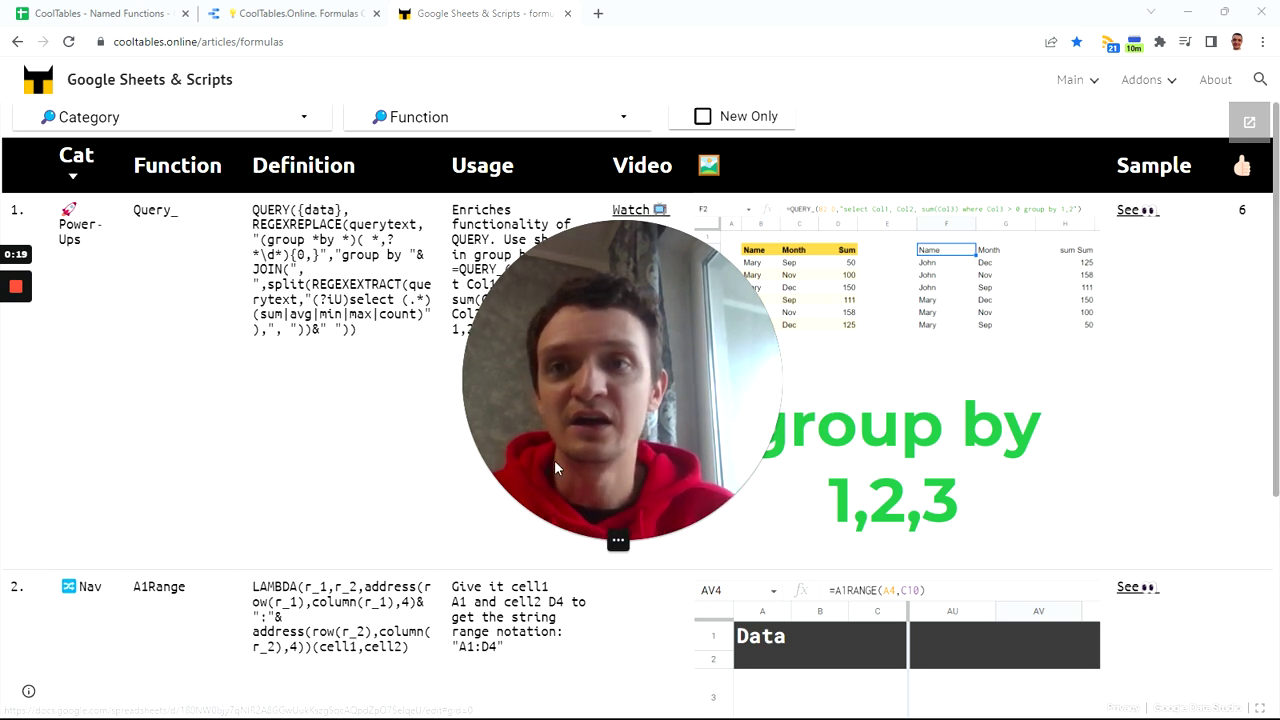
Step: Scroll up and down through the CoolTables.online formulas list
click(588, 541)
drag(570, 450, 1193, 77)
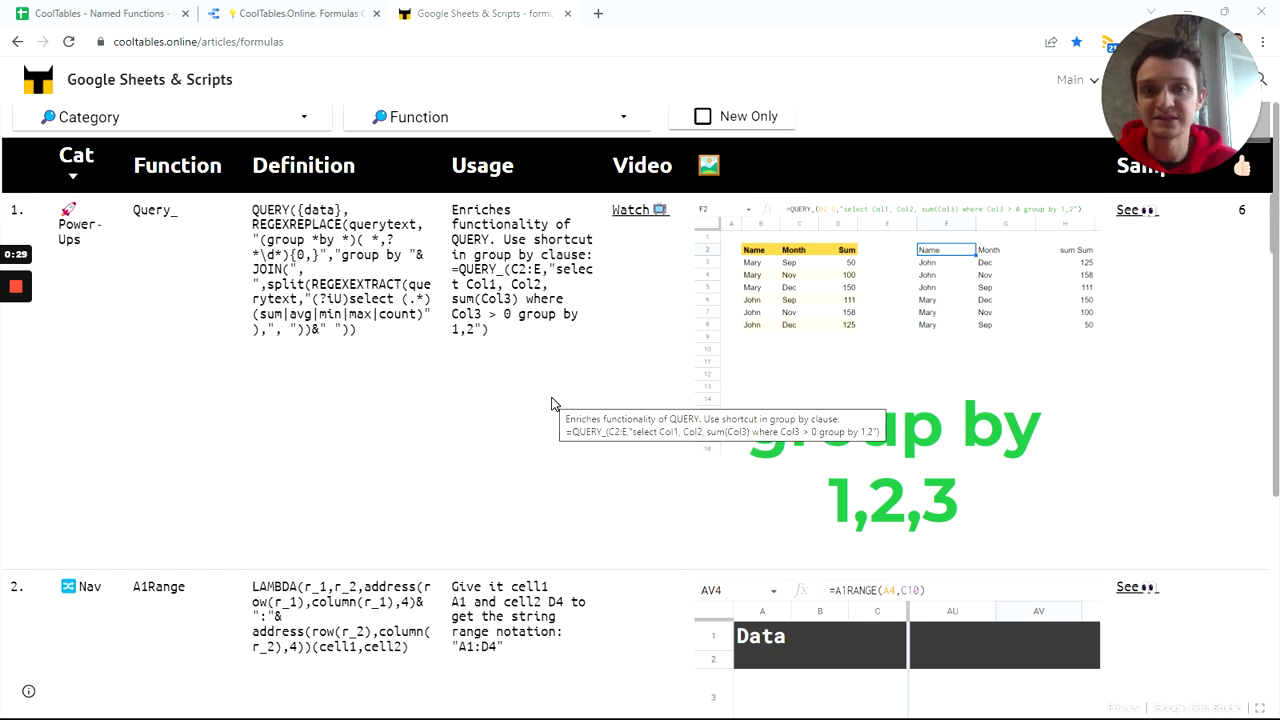
scroll(537, 397, down, 1)
scroll(431, 376, up, 1)
scroll(431, 376, down, 15)
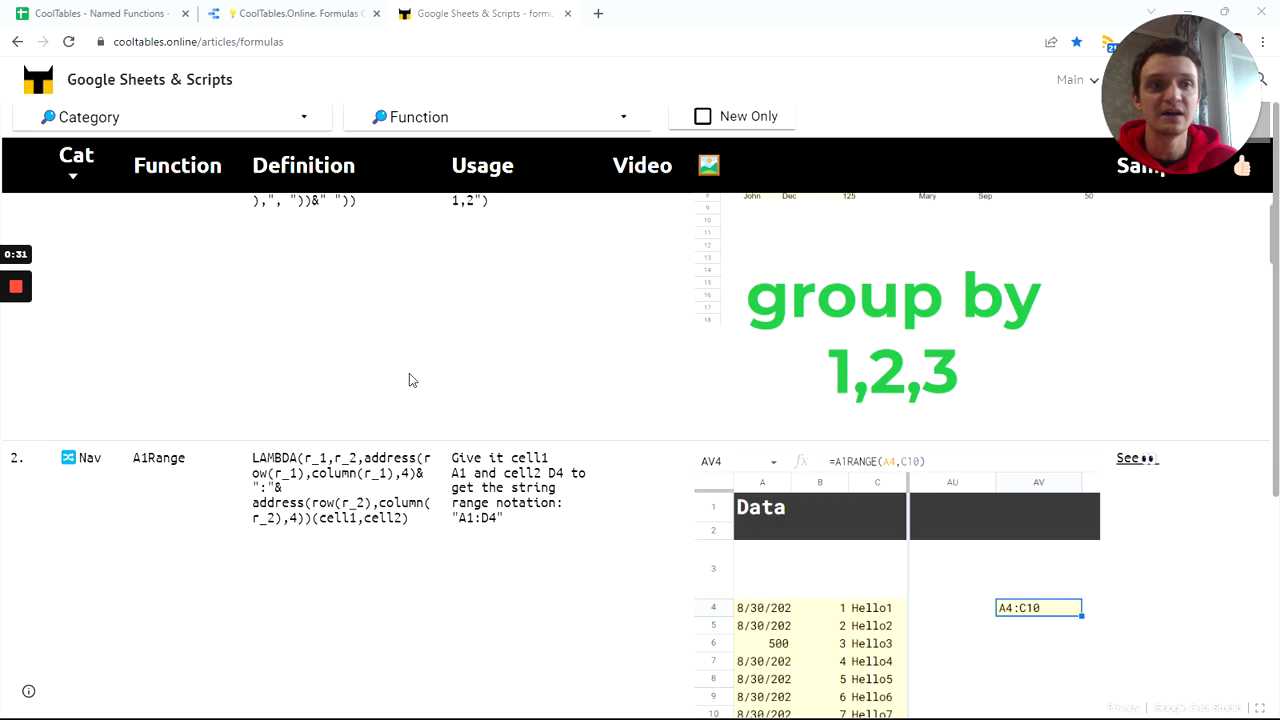
scroll(408, 387, down, 3)
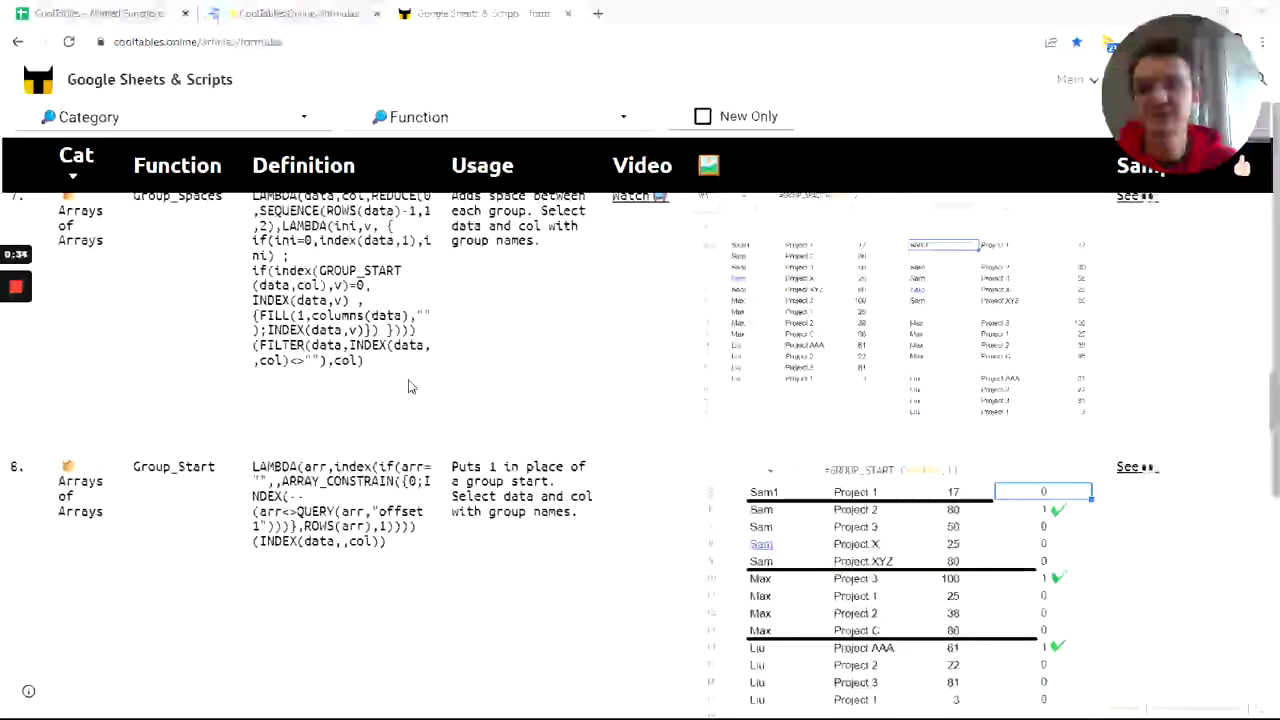
scroll(408, 383, up, 12)
Step: Glance at the Data Studio report, then scroll the formulas list down to CrossJoin
click(290, 20)
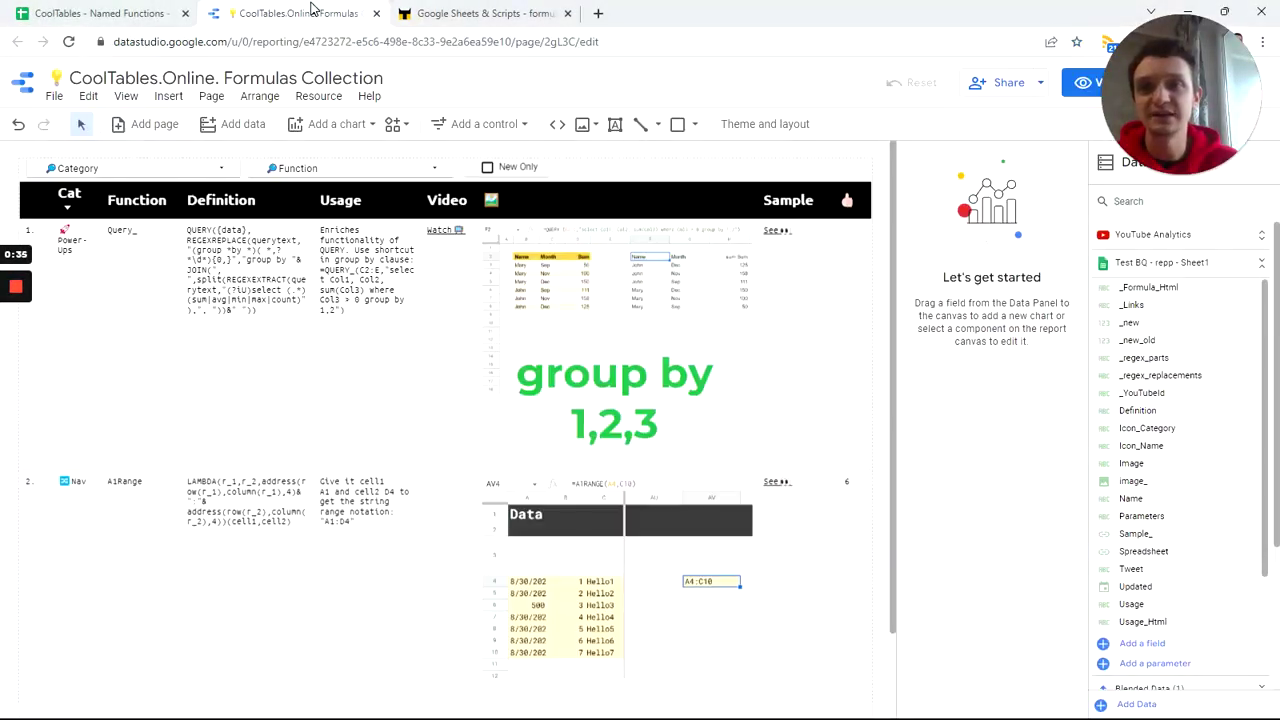
click(438, 12)
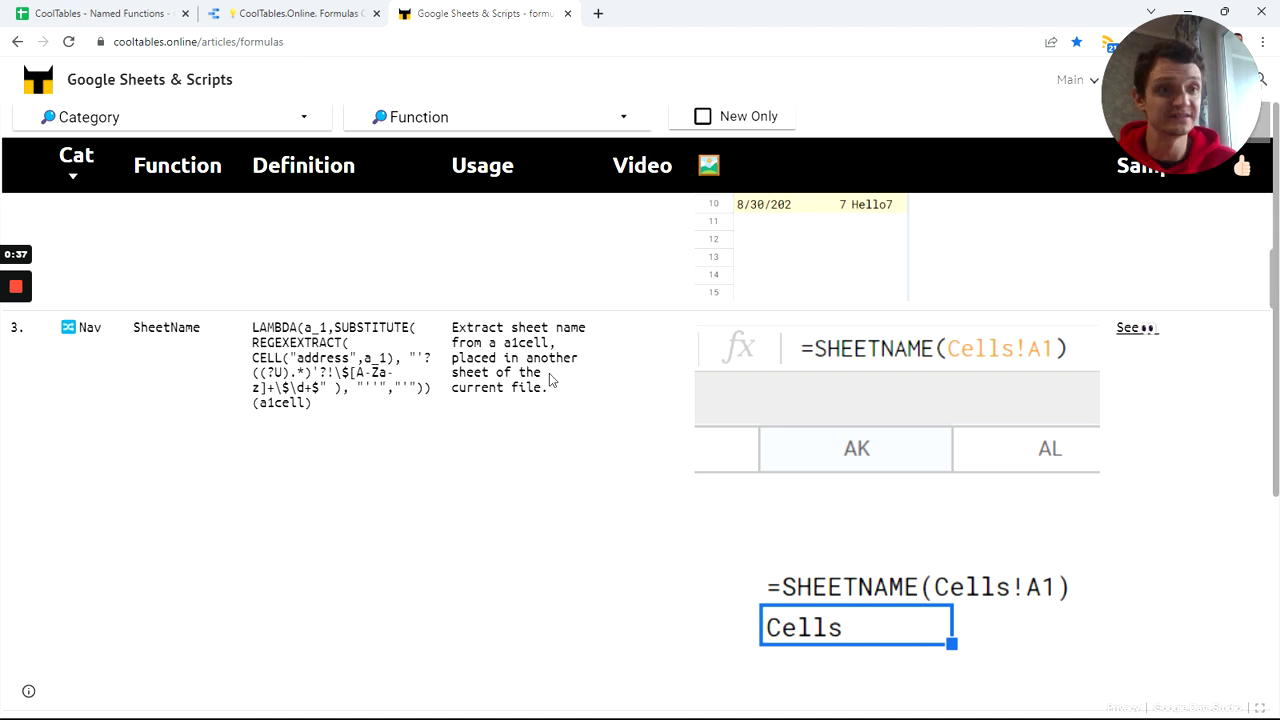
drag(1147, 90, 1002, 80)
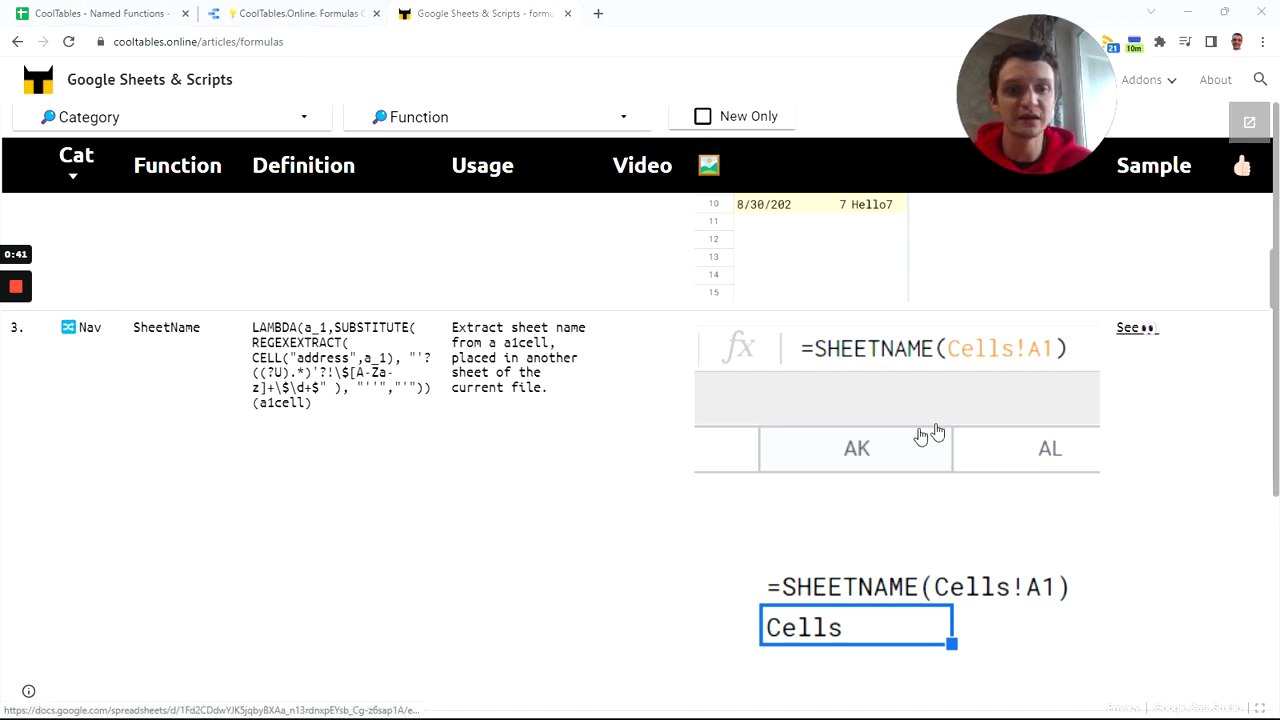
scroll(900, 440, down, 2)
scroll(897, 445, down, 4)
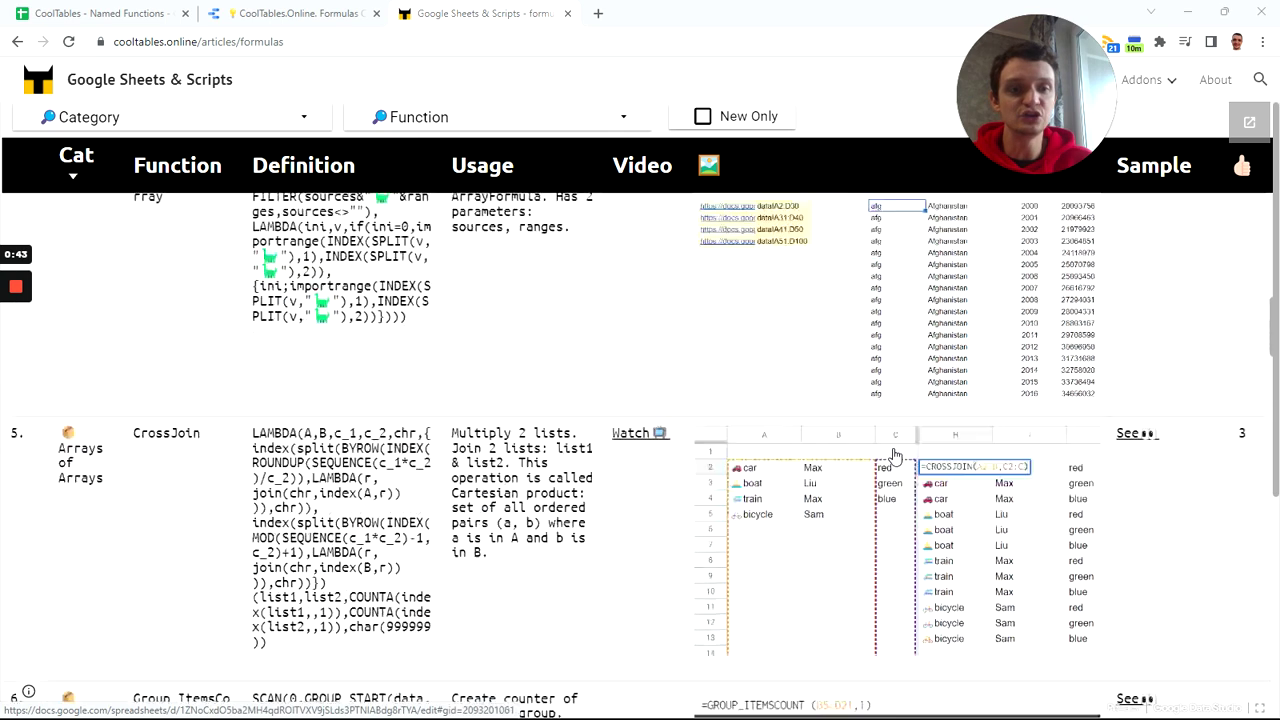
click(894, 450)
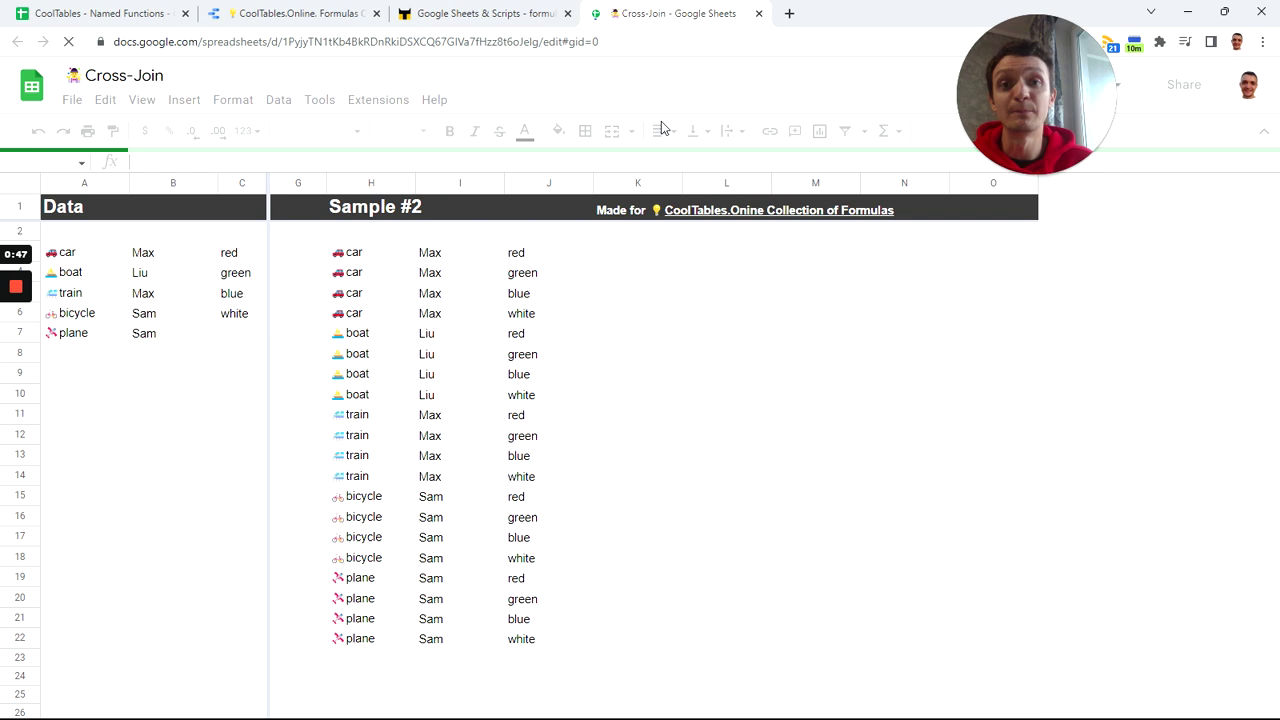
click(758, 14)
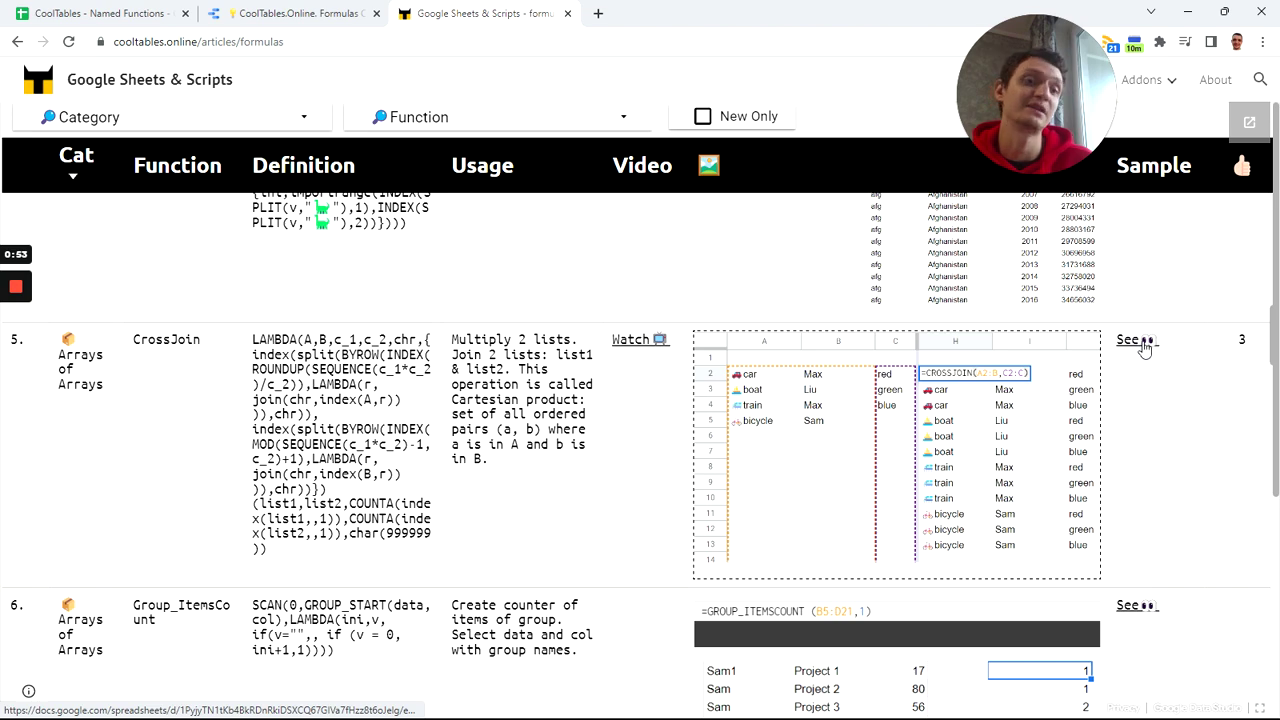
Step: Scroll through the formulas table and back up so Query_ shows as entry 1
scroll(1240, 218, down, 1)
scroll(1237, 218, down, 15)
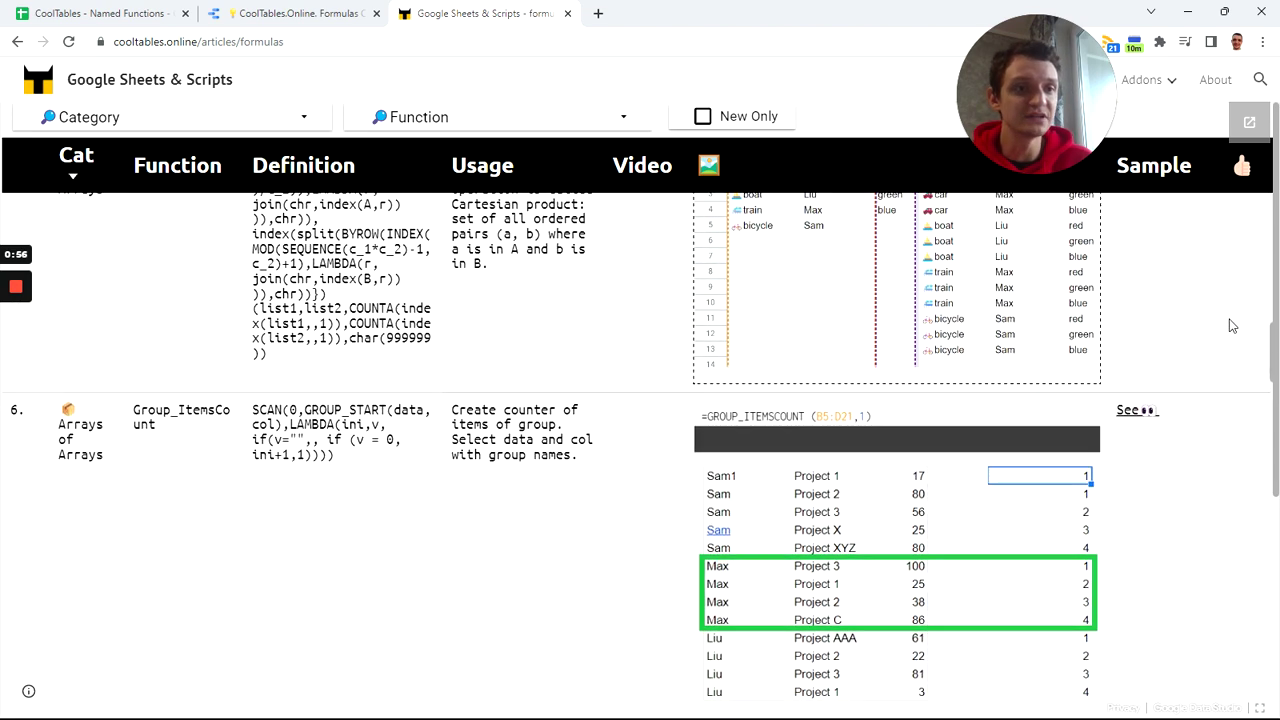
scroll(1225, 325, up, 2)
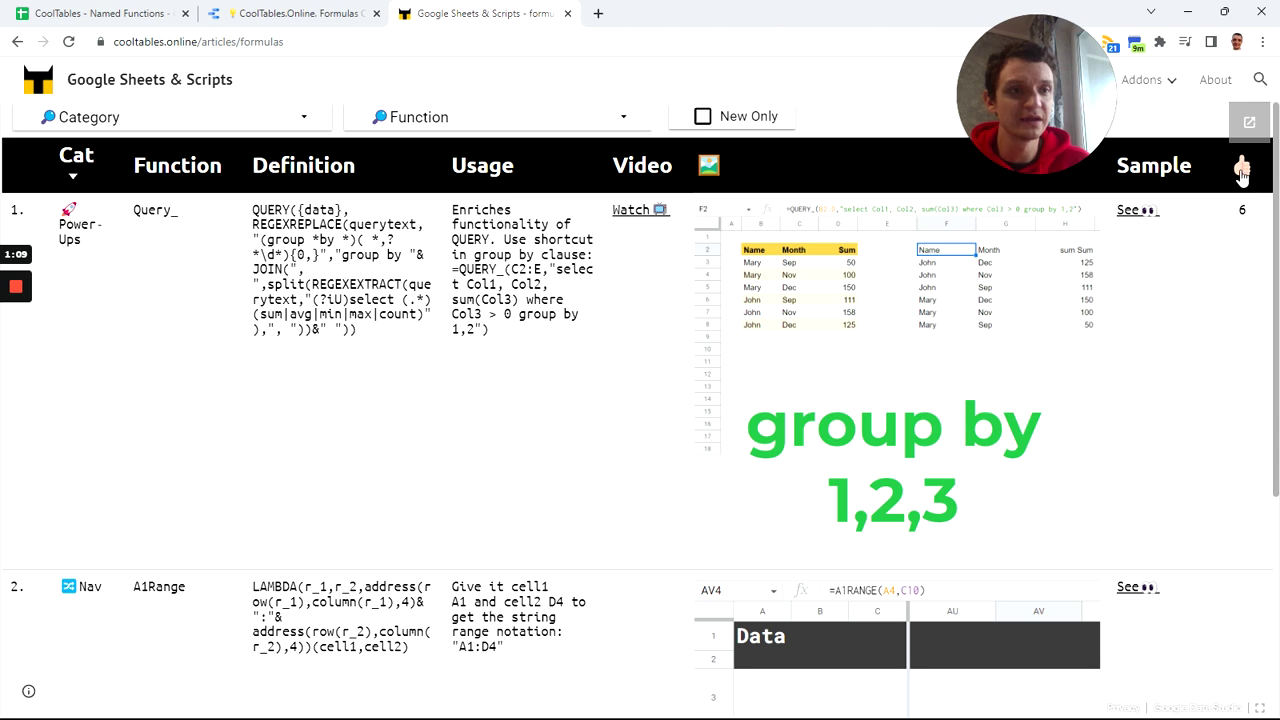
Step: Sort the formulas by thumbs-up count descending, review the results, and return to the top
click(1241, 172)
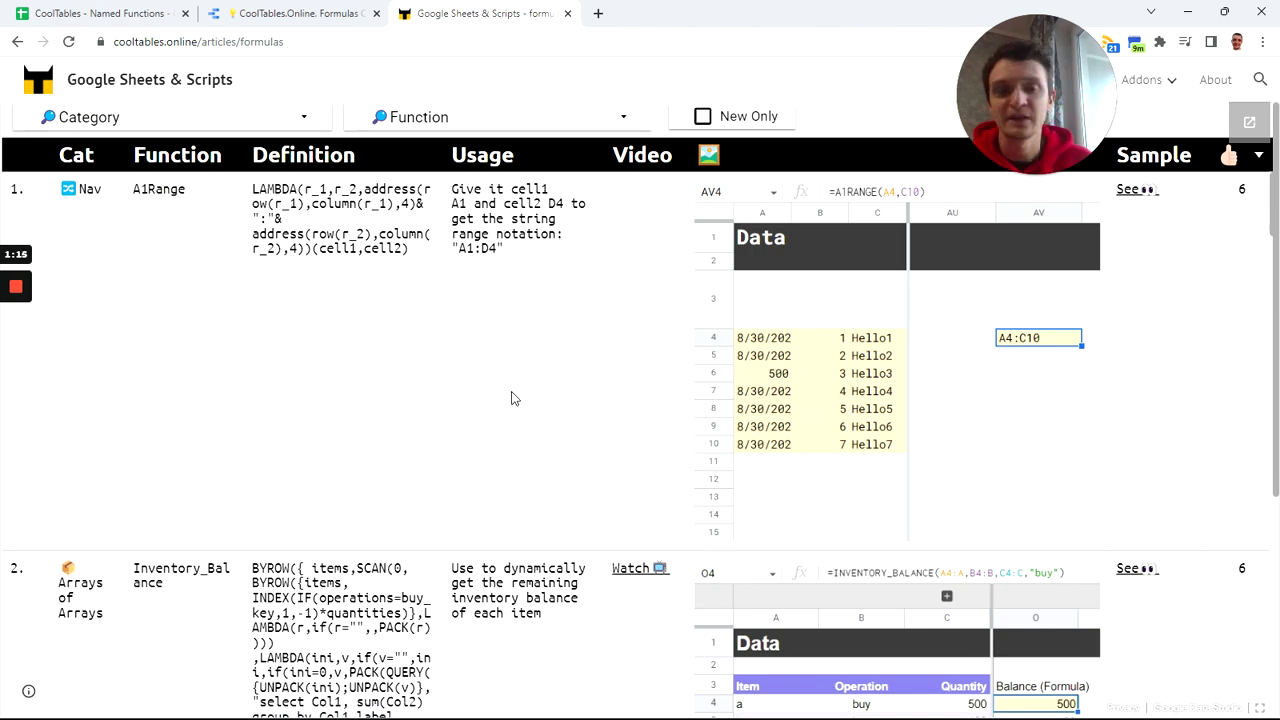
scroll(505, 385, down, 5)
scroll(495, 375, down, 15)
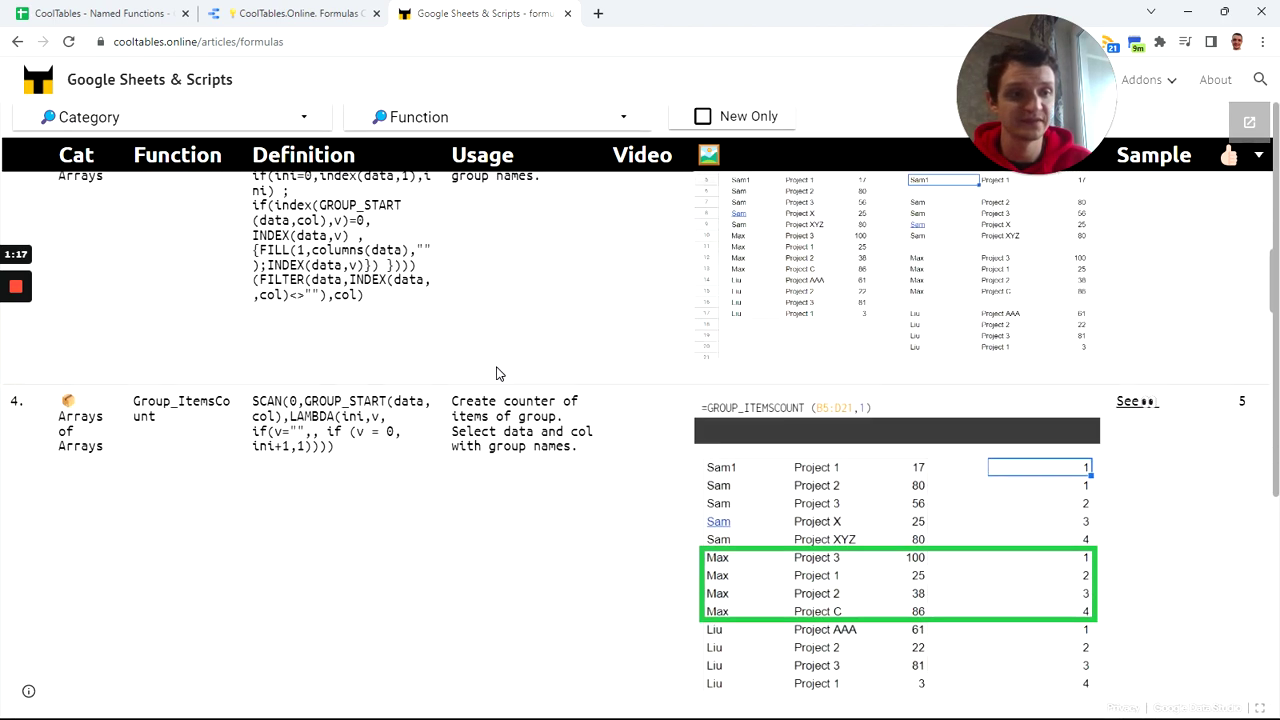
scroll(495, 375, down, 1)
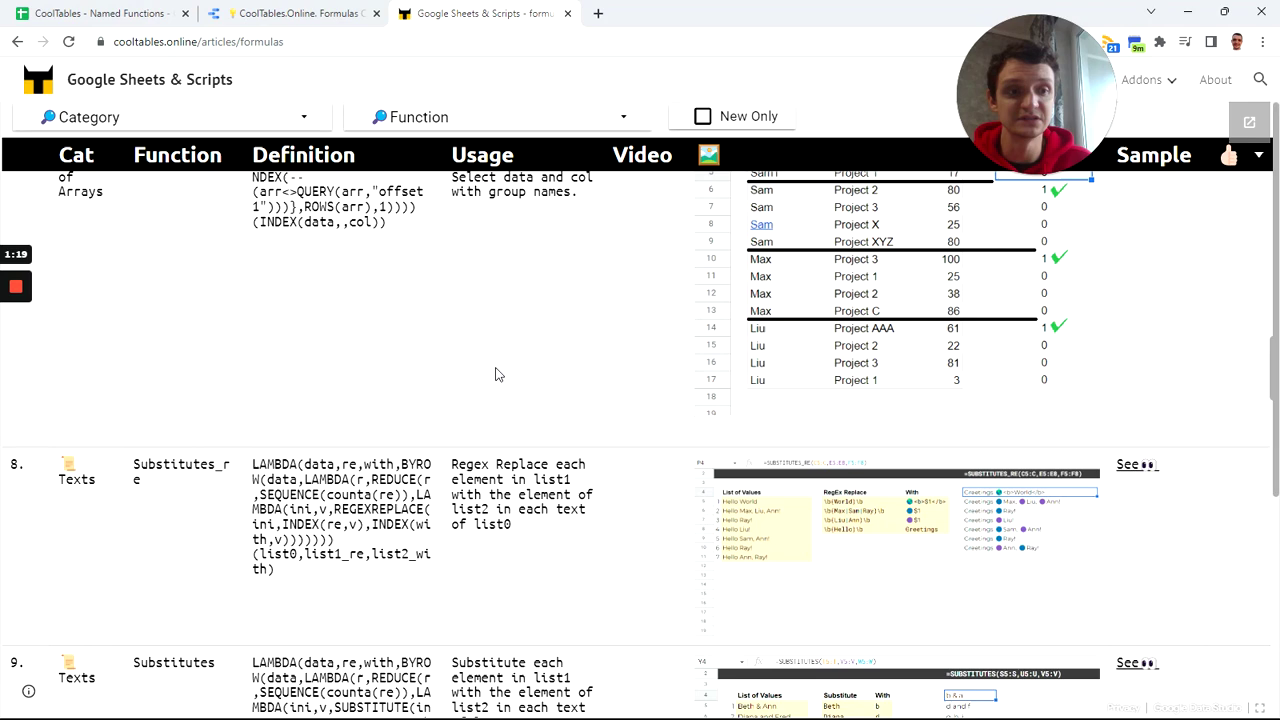
scroll(497, 371, up, 2)
scroll(497, 374, down, 1)
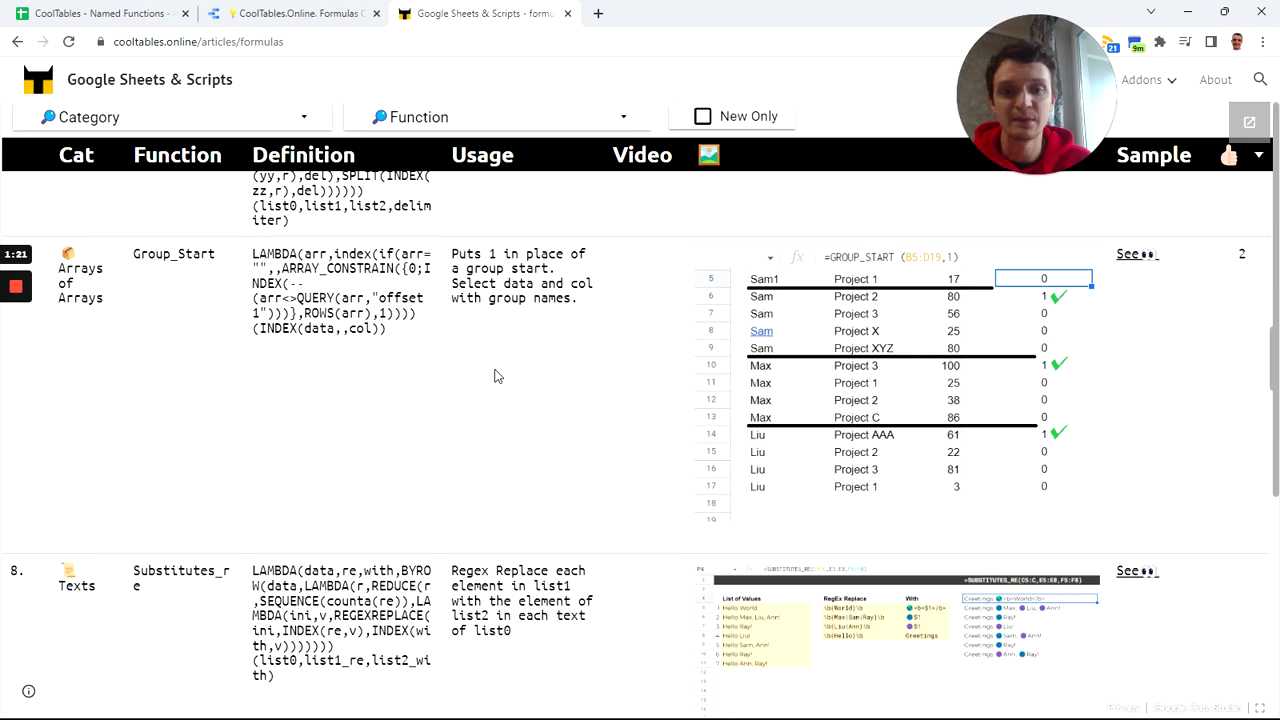
scroll(494, 375, down, 1)
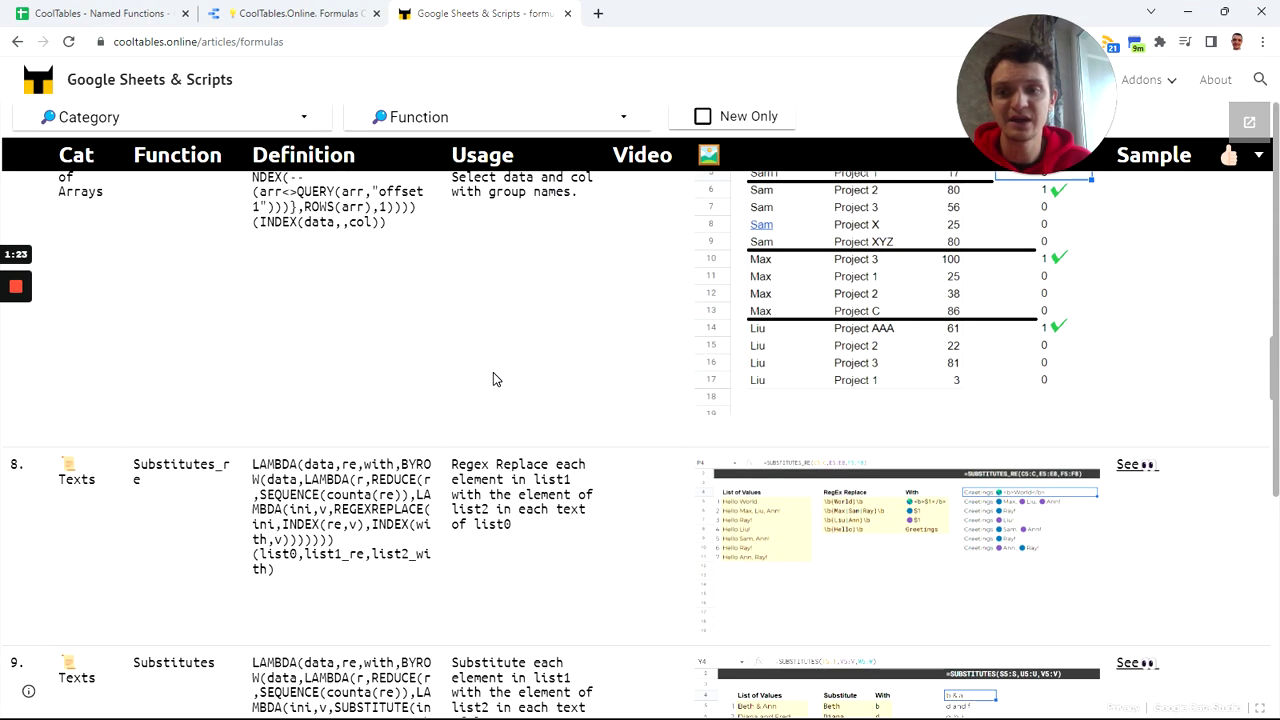
scroll(449, 531, down, 9)
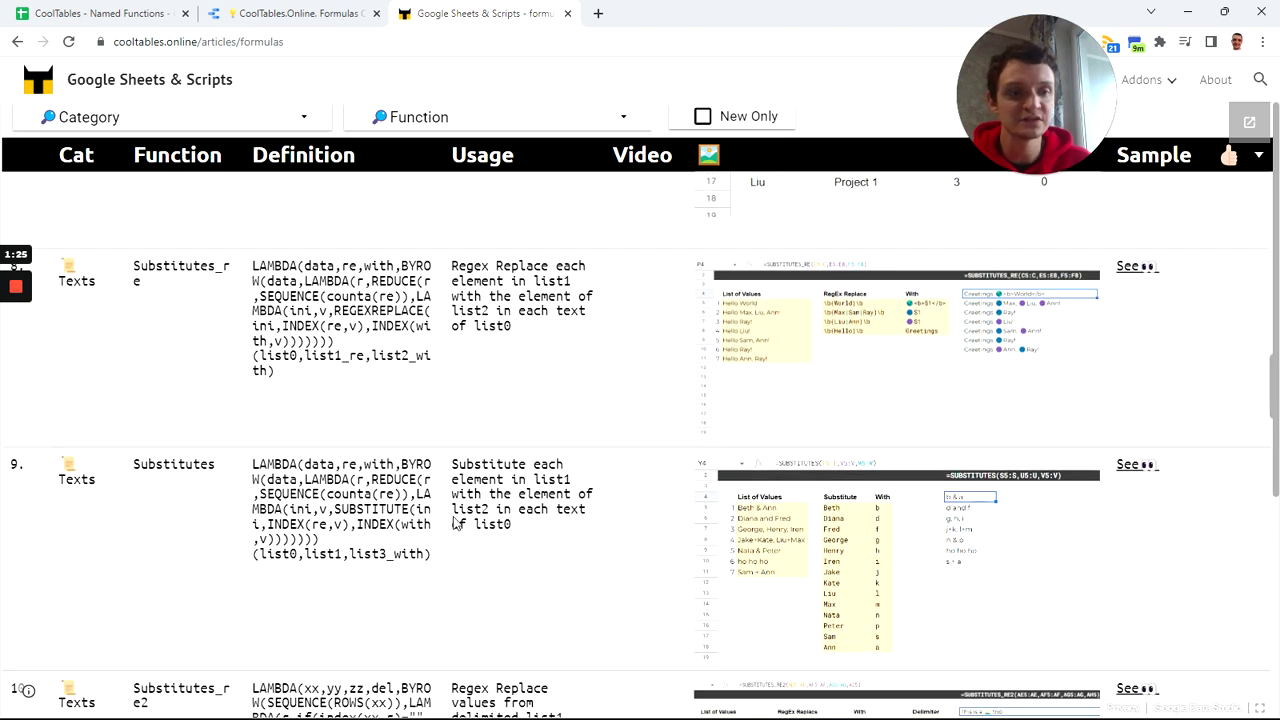
scroll(450, 515, up, 20)
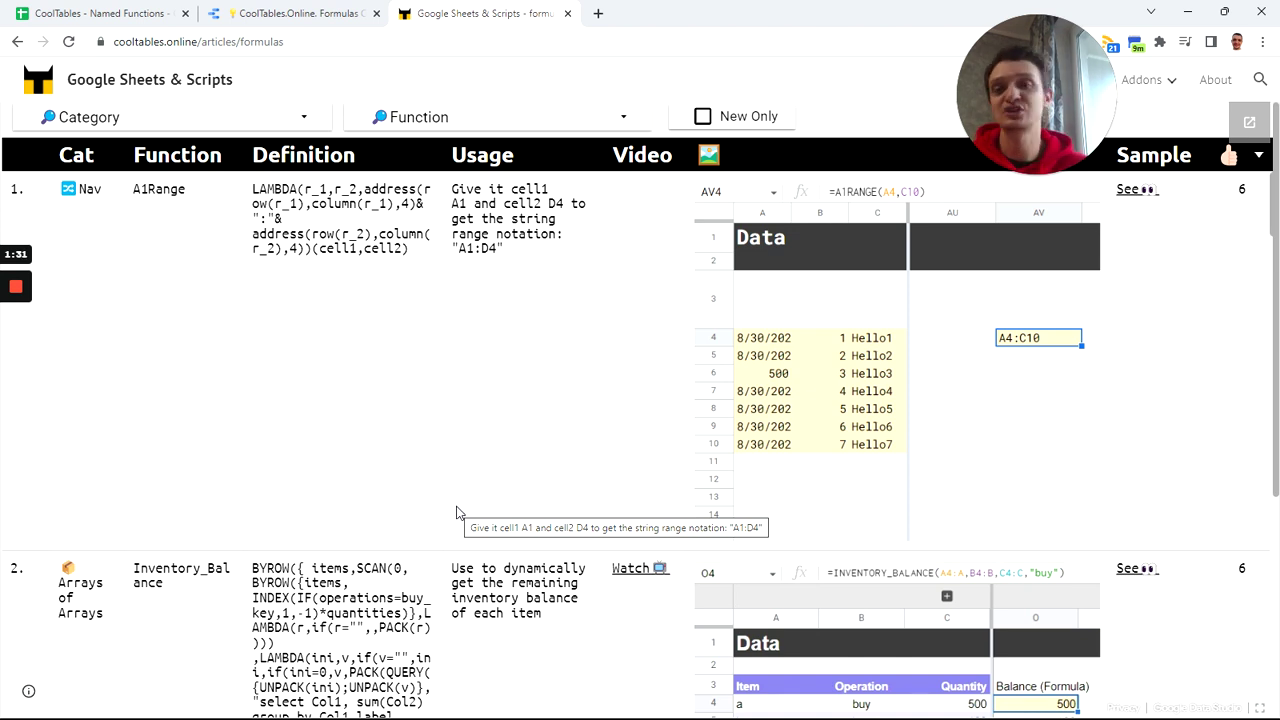
click(303, 119)
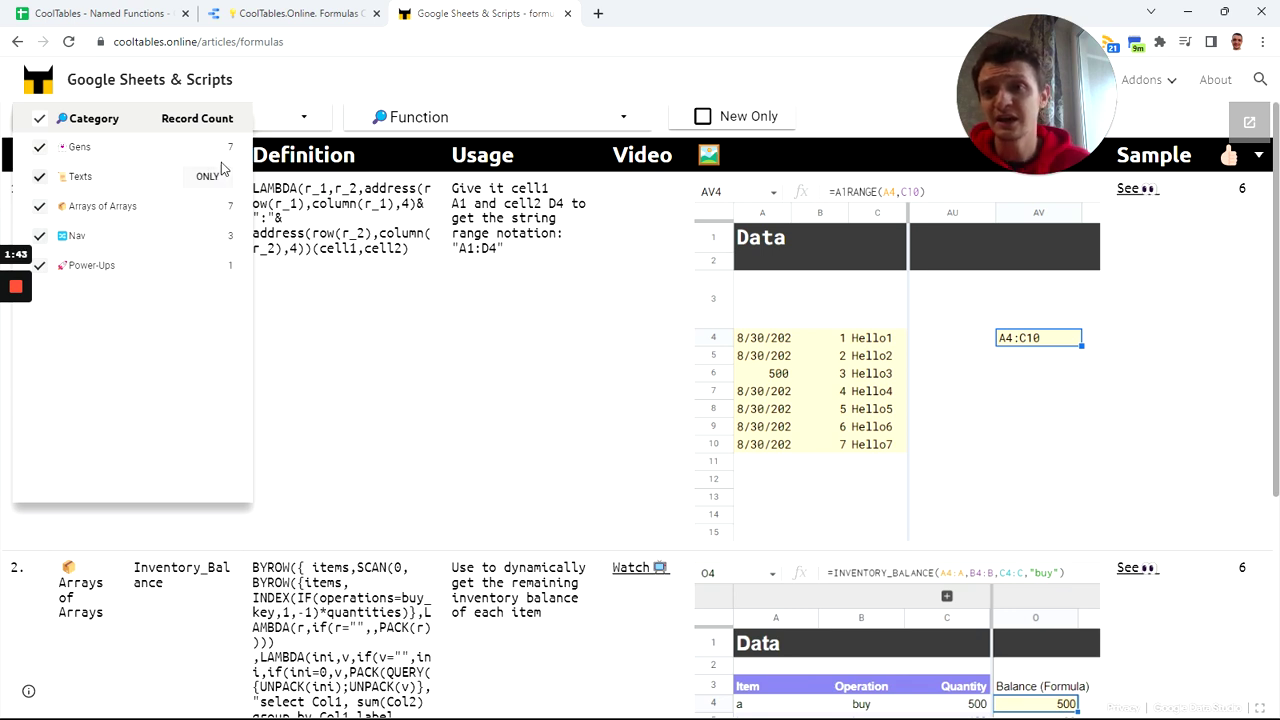
click(853, 125)
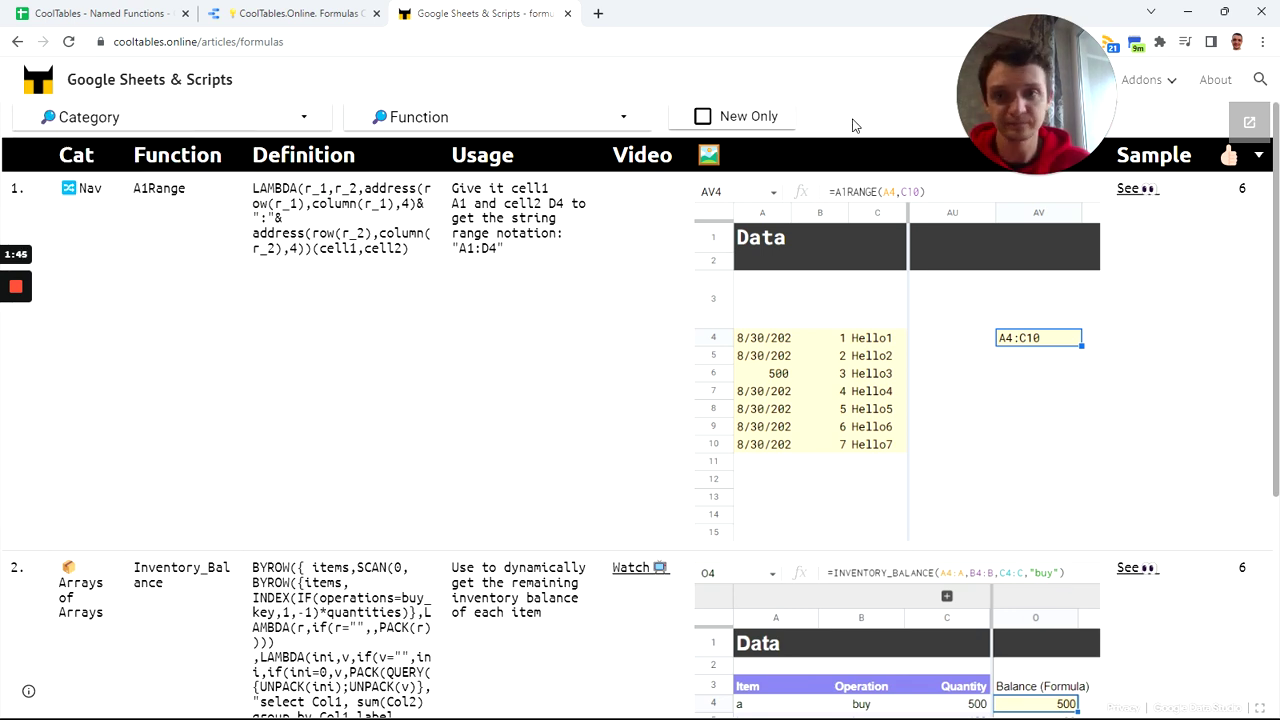
click(633, 125)
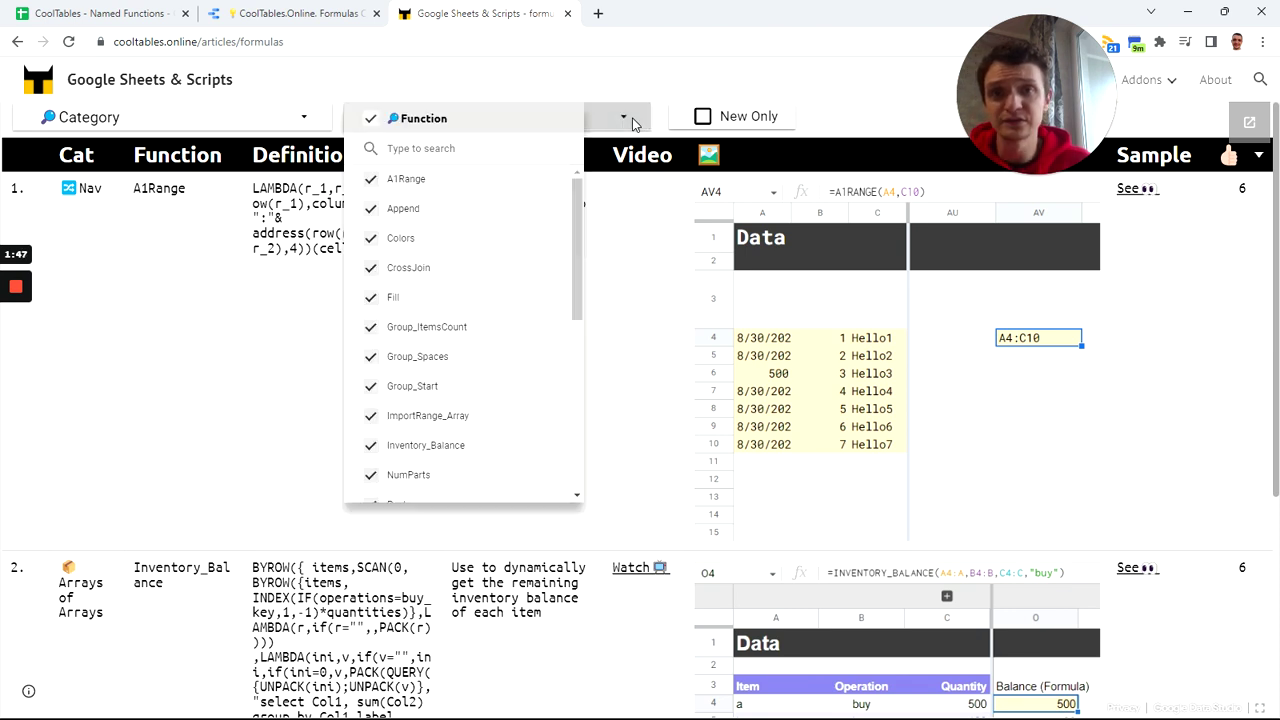
scroll(471, 313, down, 8)
scroll(471, 313, up, 8)
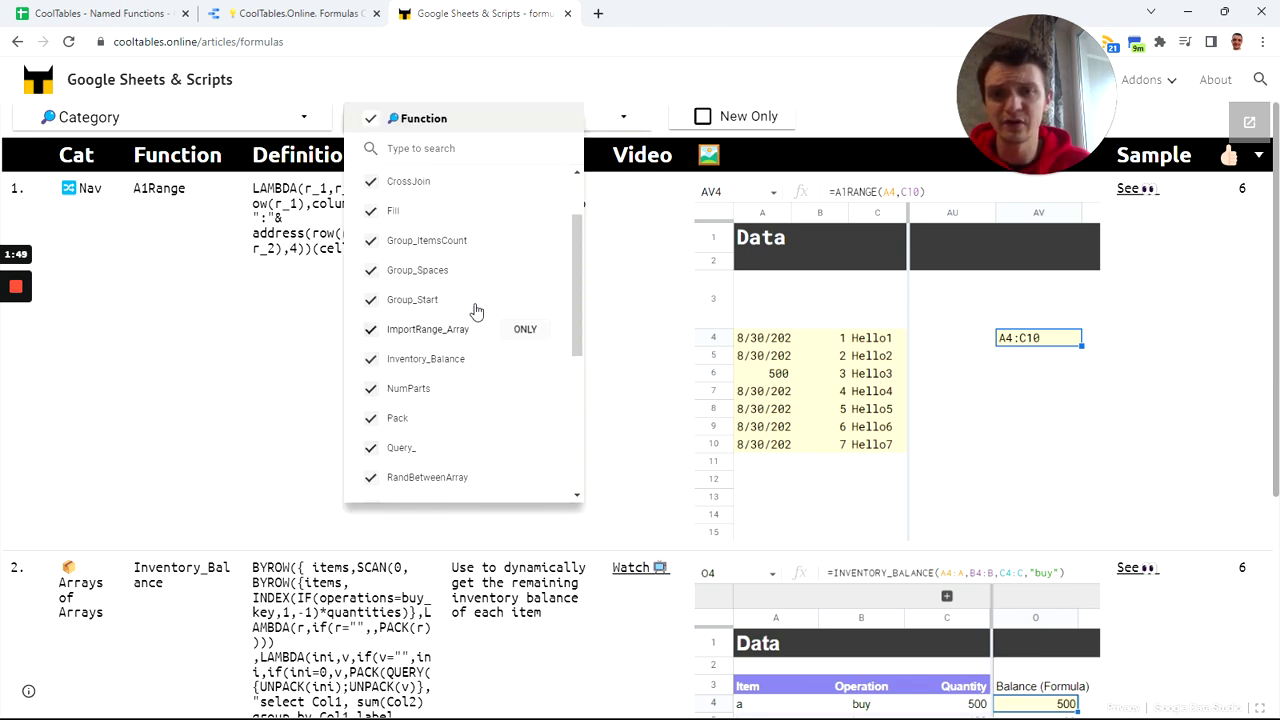
Step: Close the function list and scroll through the CoolTables.online formulas page
click(843, 127)
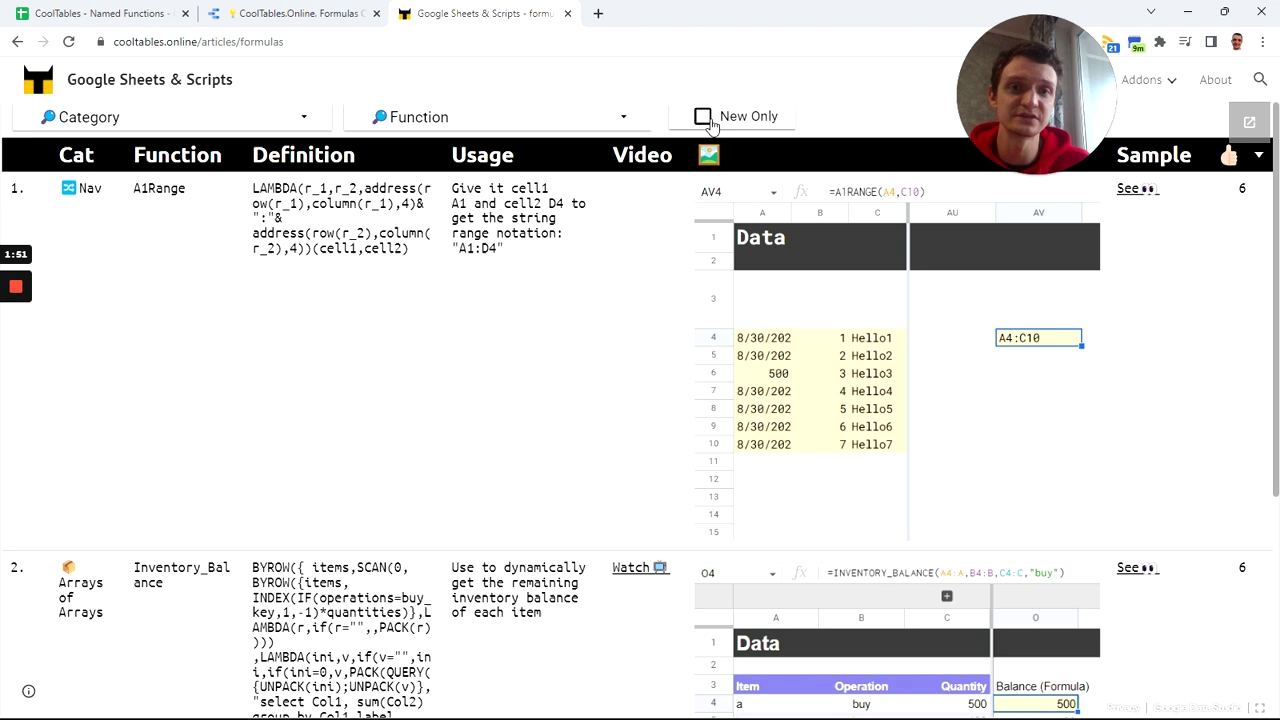
click(702, 117)
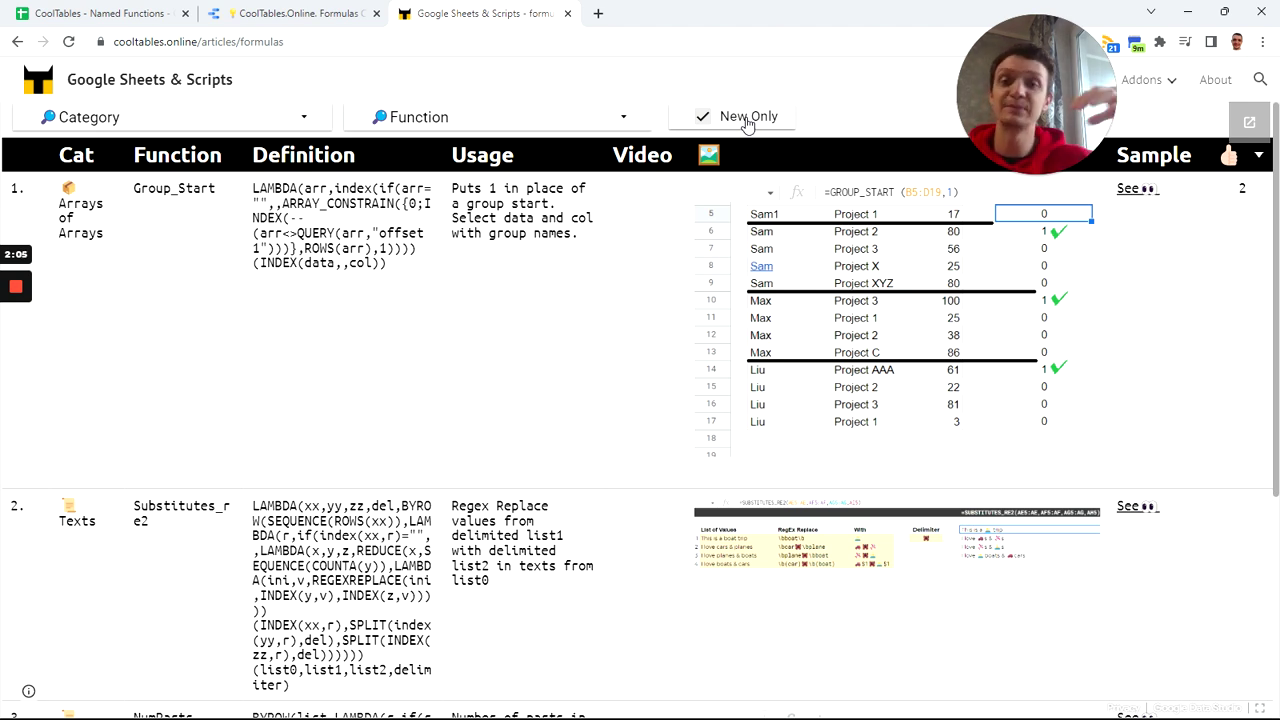
scroll(395, 330, down, 5)
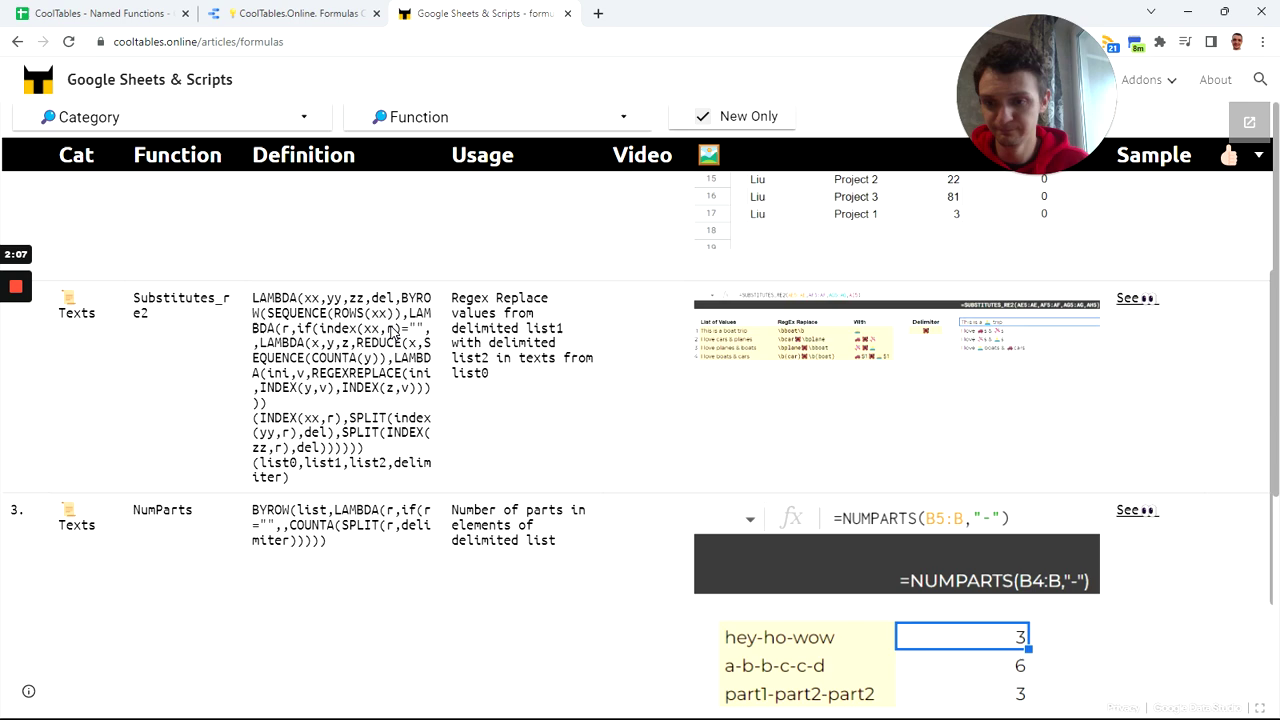
scroll(325, 470, down, 2)
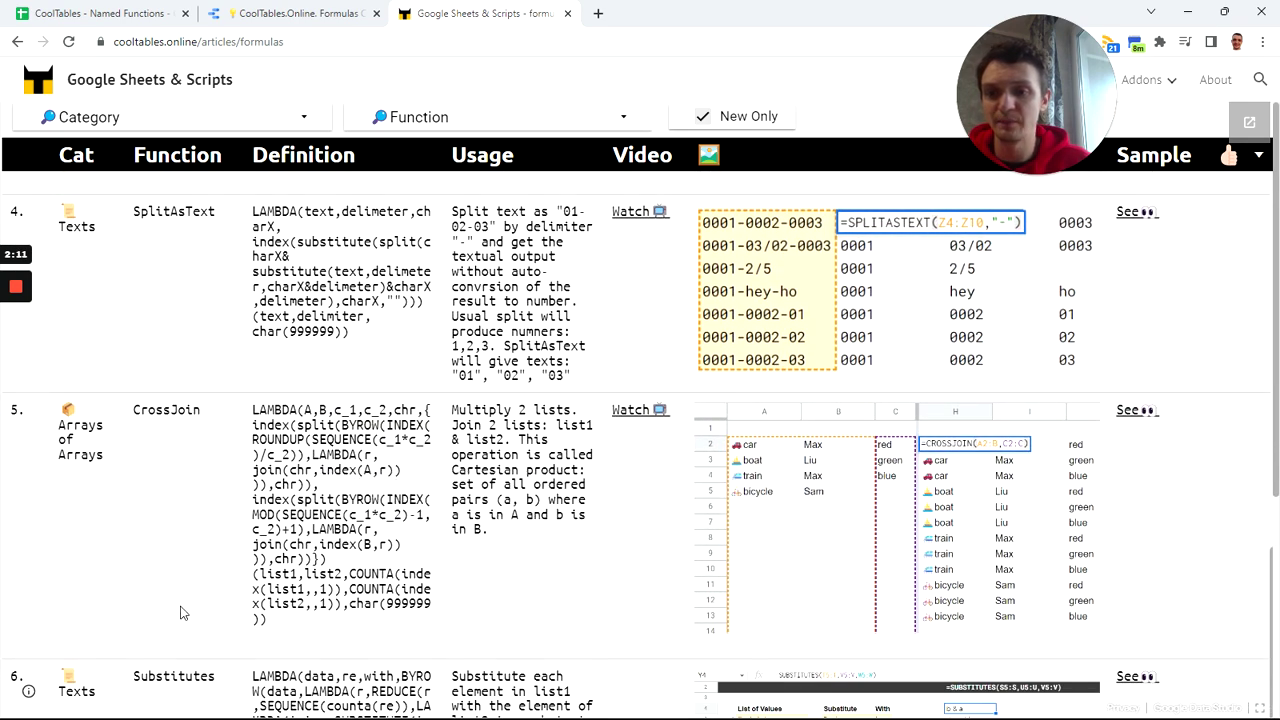
scroll(230, 497, up, 1)
scroll(211, 430, up, 7)
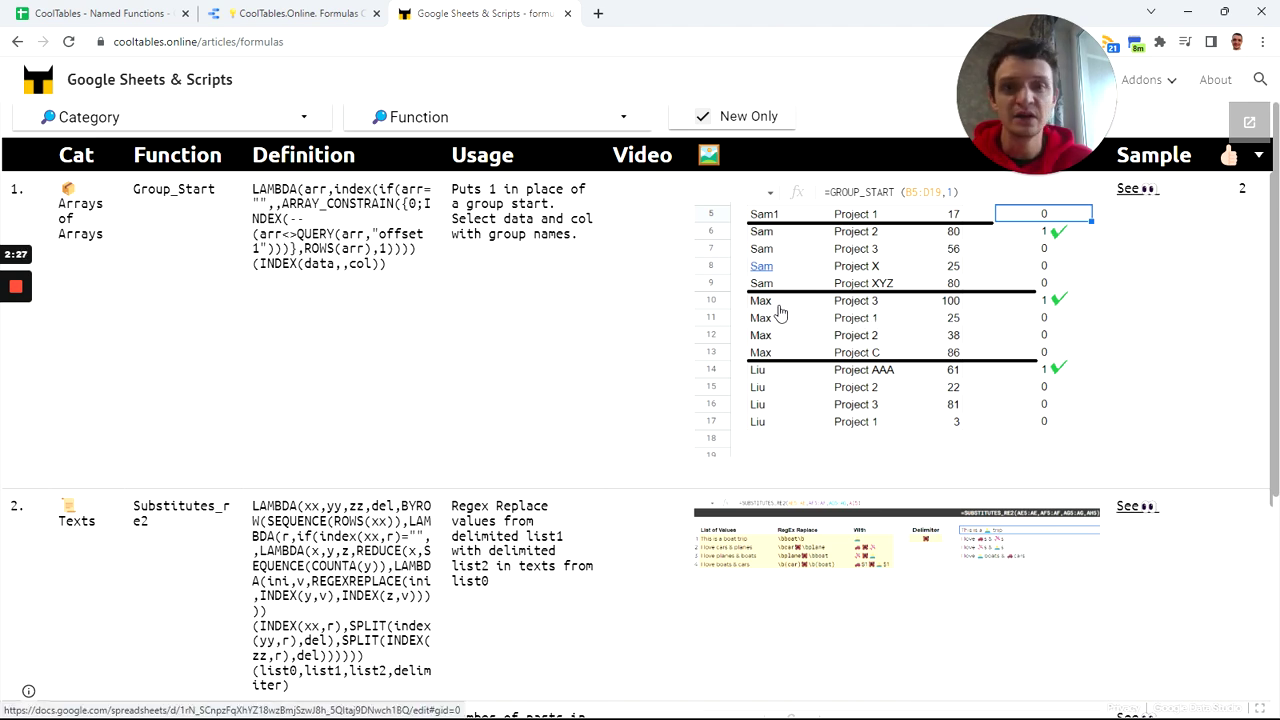
Step: Move over to the CoolTables - Named Functions spreadsheet tab
scroll(783, 313, down, 10)
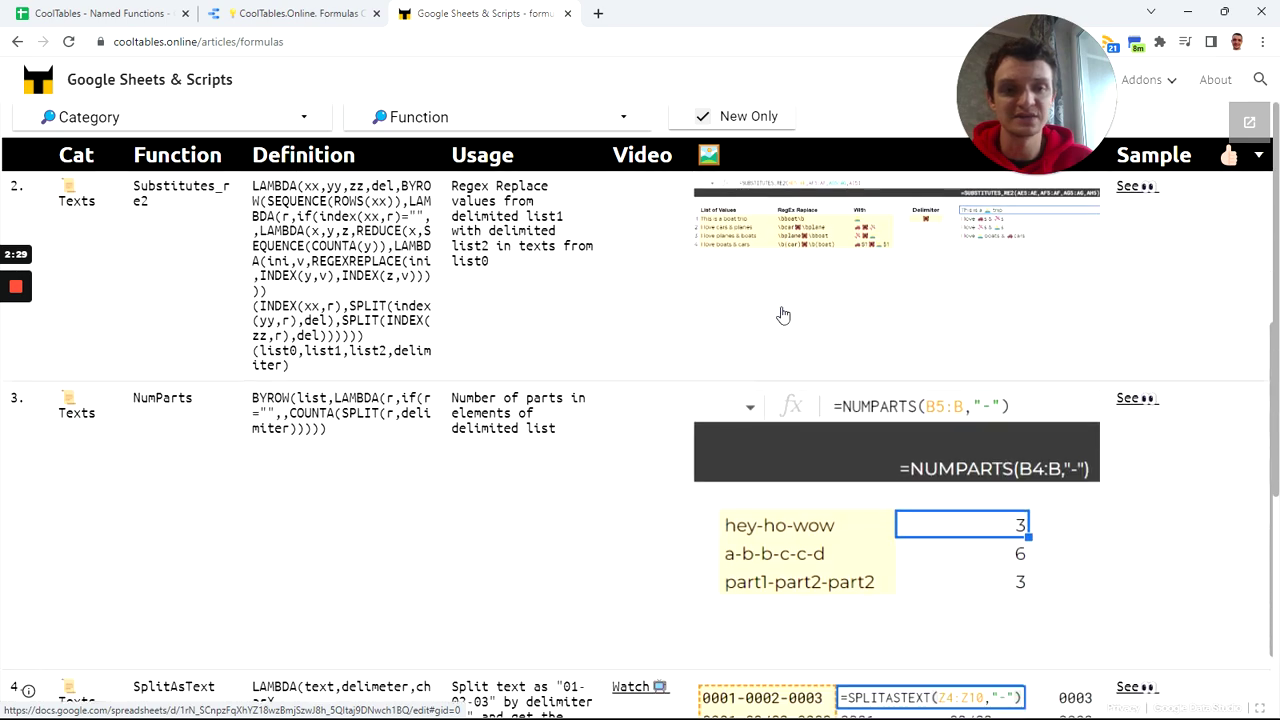
scroll(755, 373, down, 3)
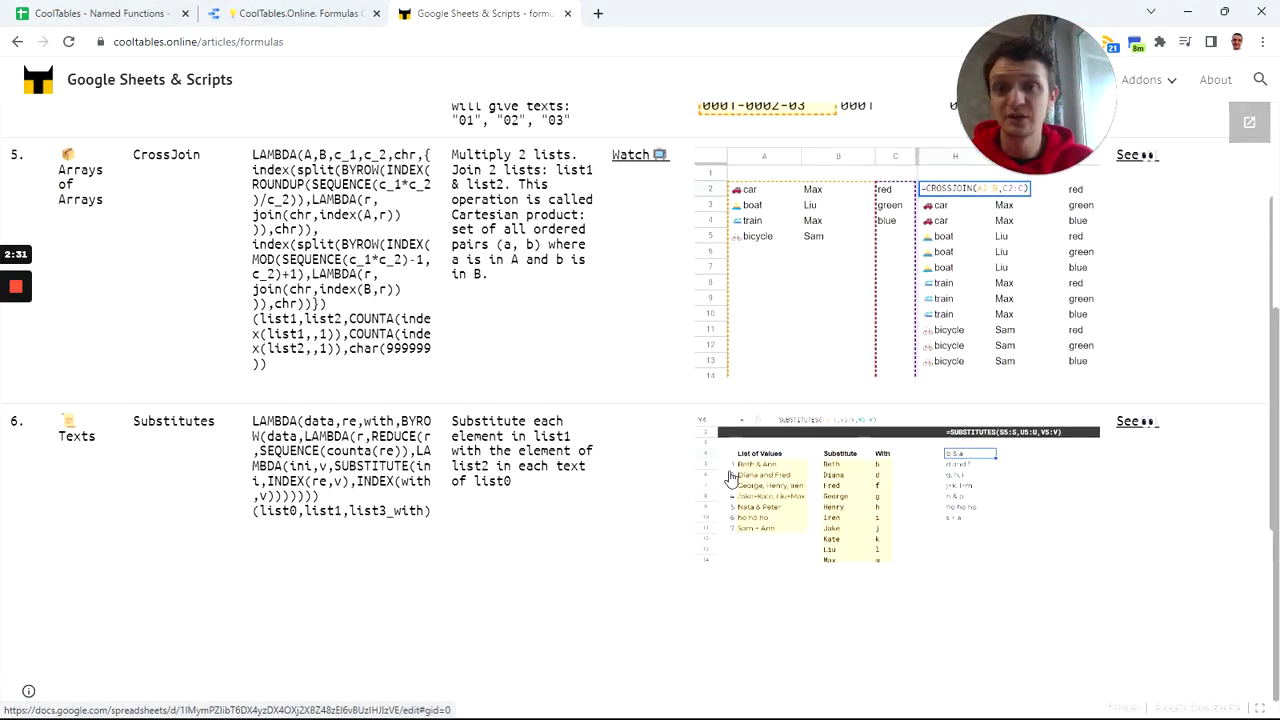
scroll(729, 476, up, 7)
scroll(729, 476, up, 5)
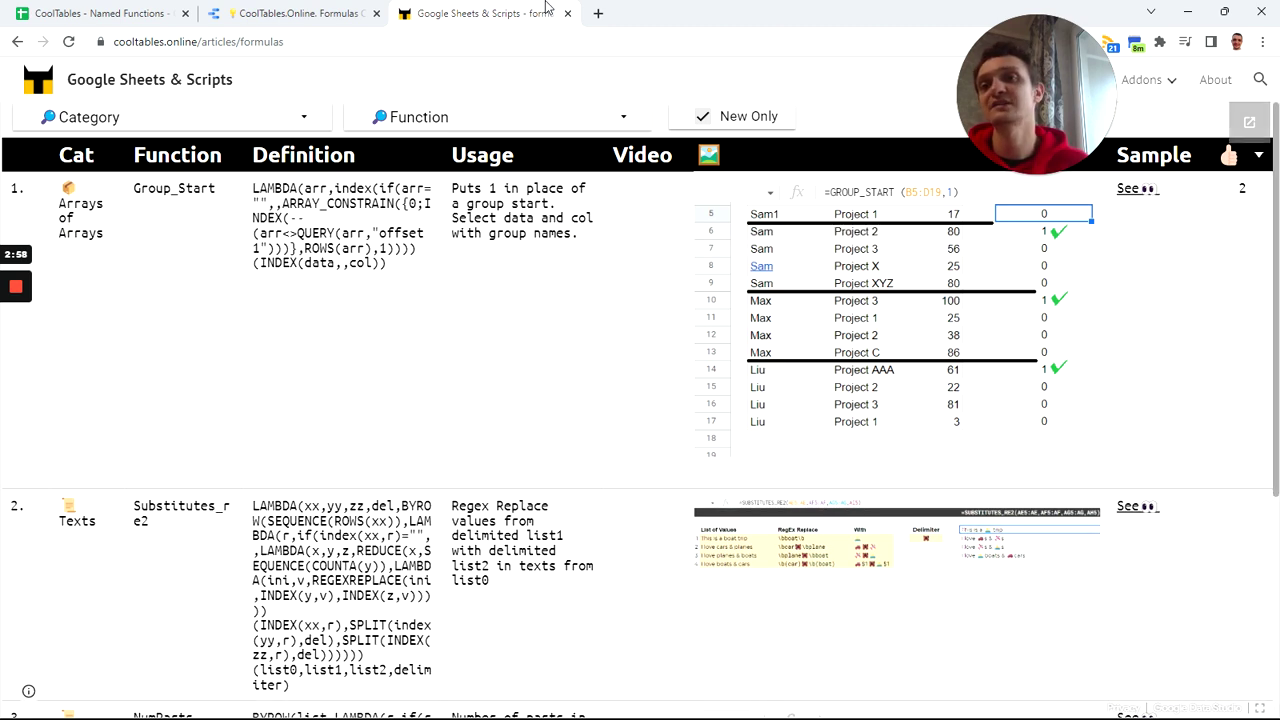
click(123, 20)
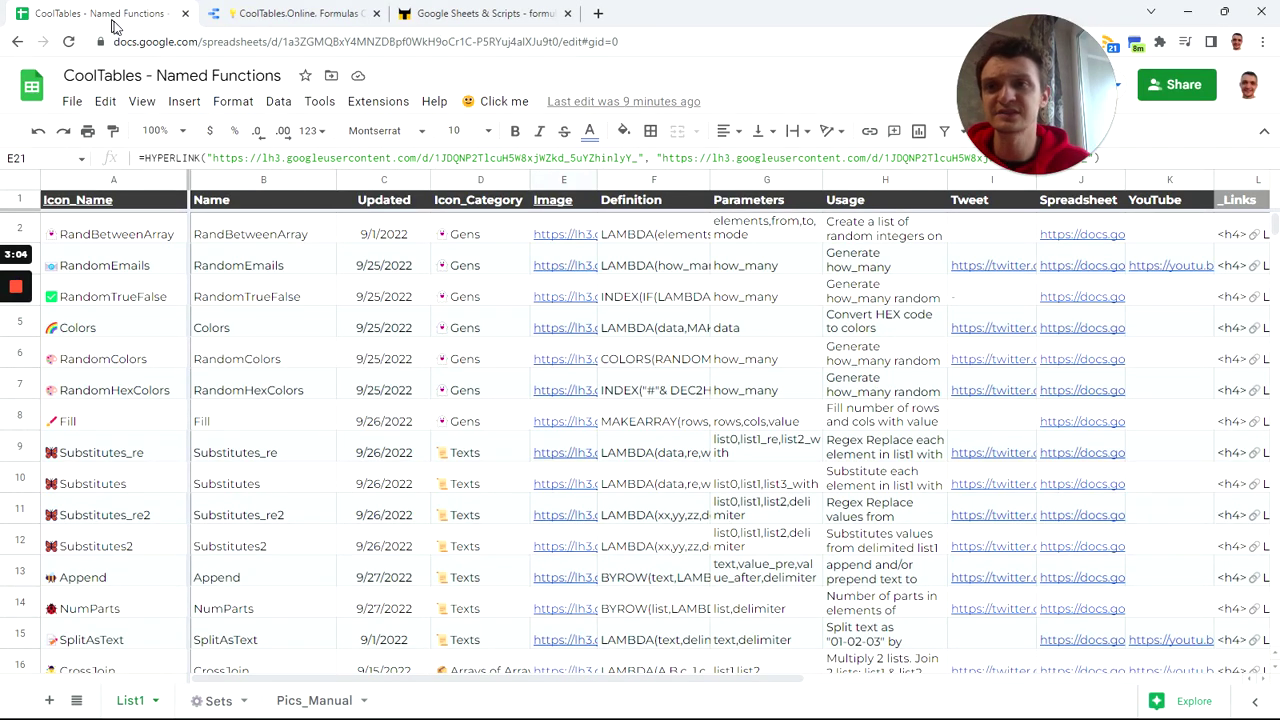
scroll(297, 317, down, 10)
scroll(297, 317, up, 10)
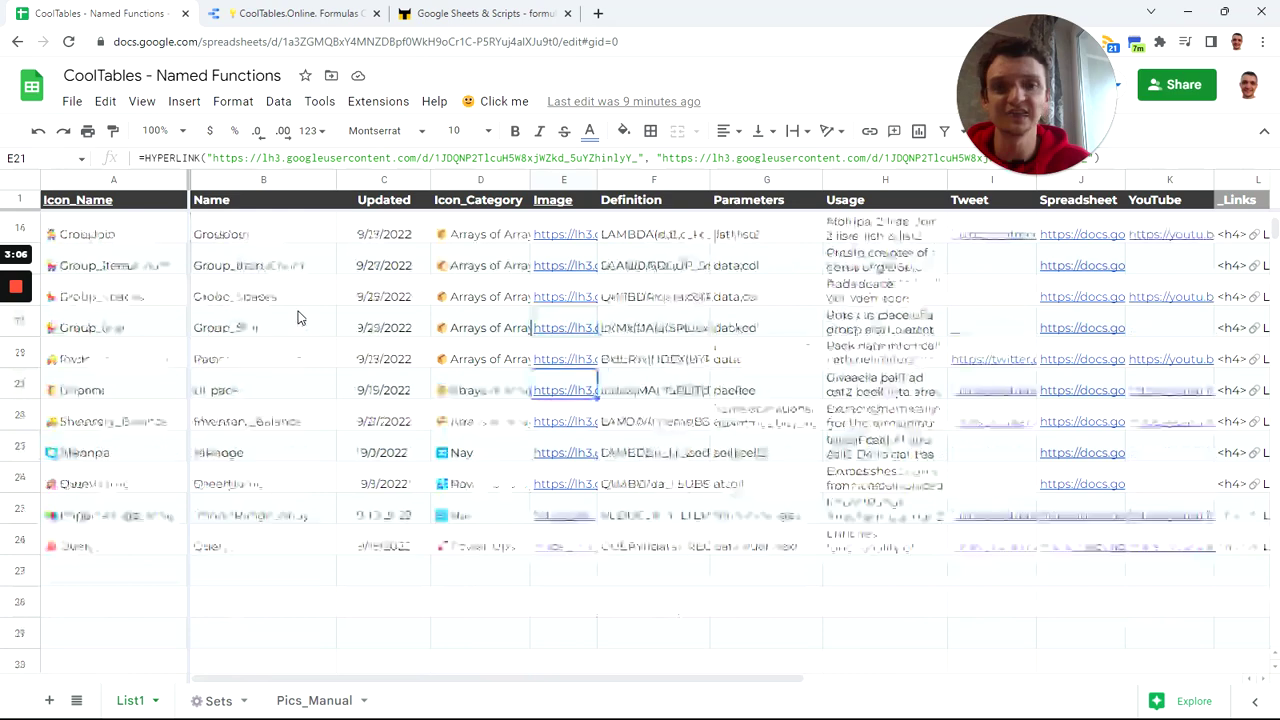
click(270, 14)
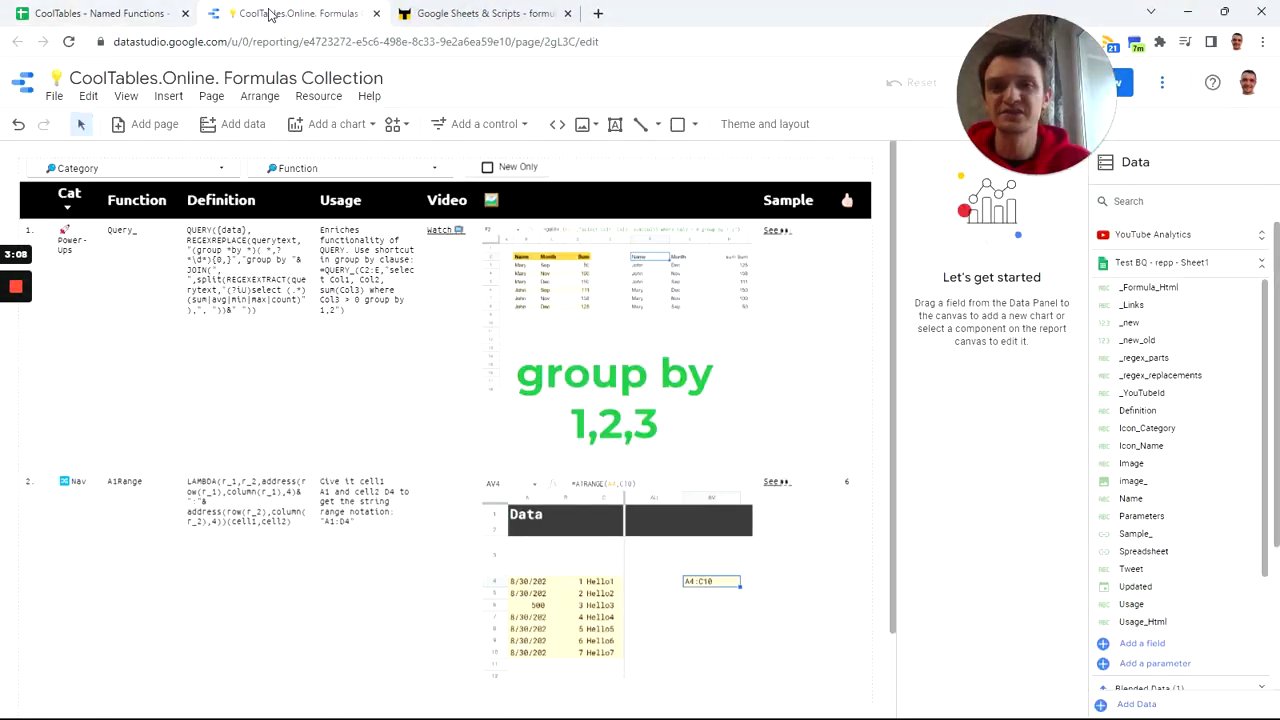
click(137, 14)
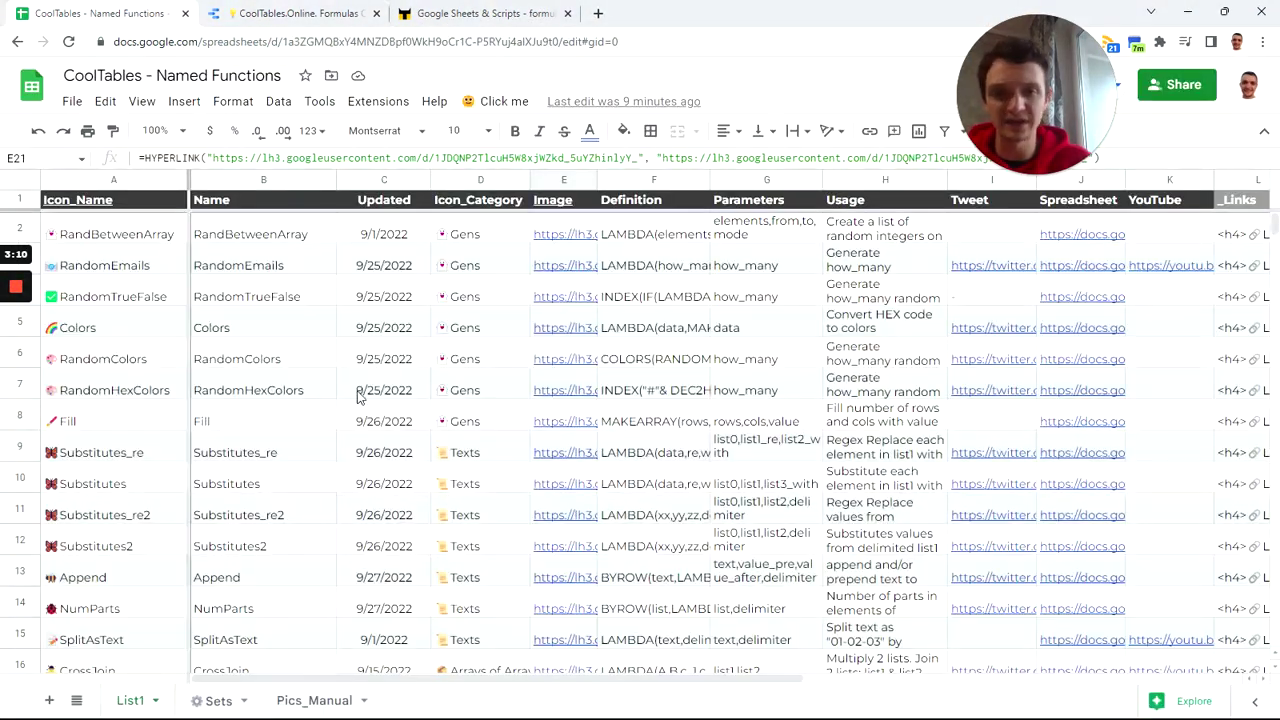
scroll(245, 360, down, 5)
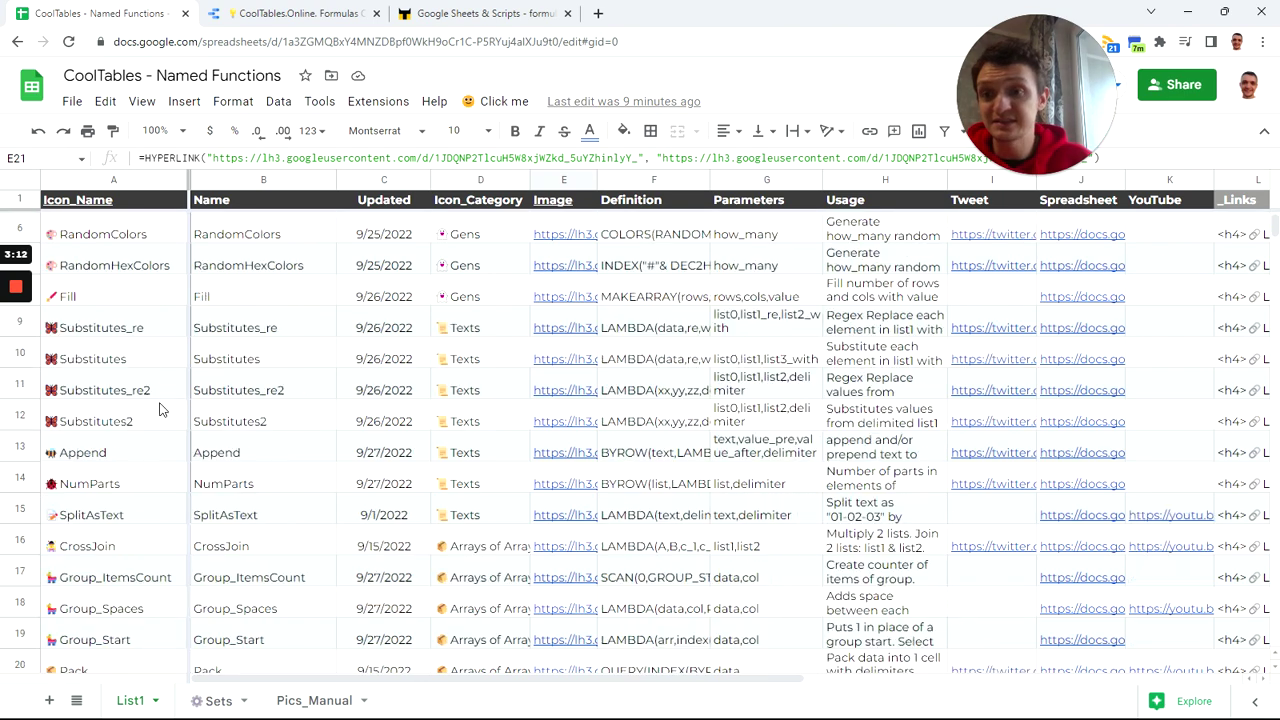
click(148, 421)
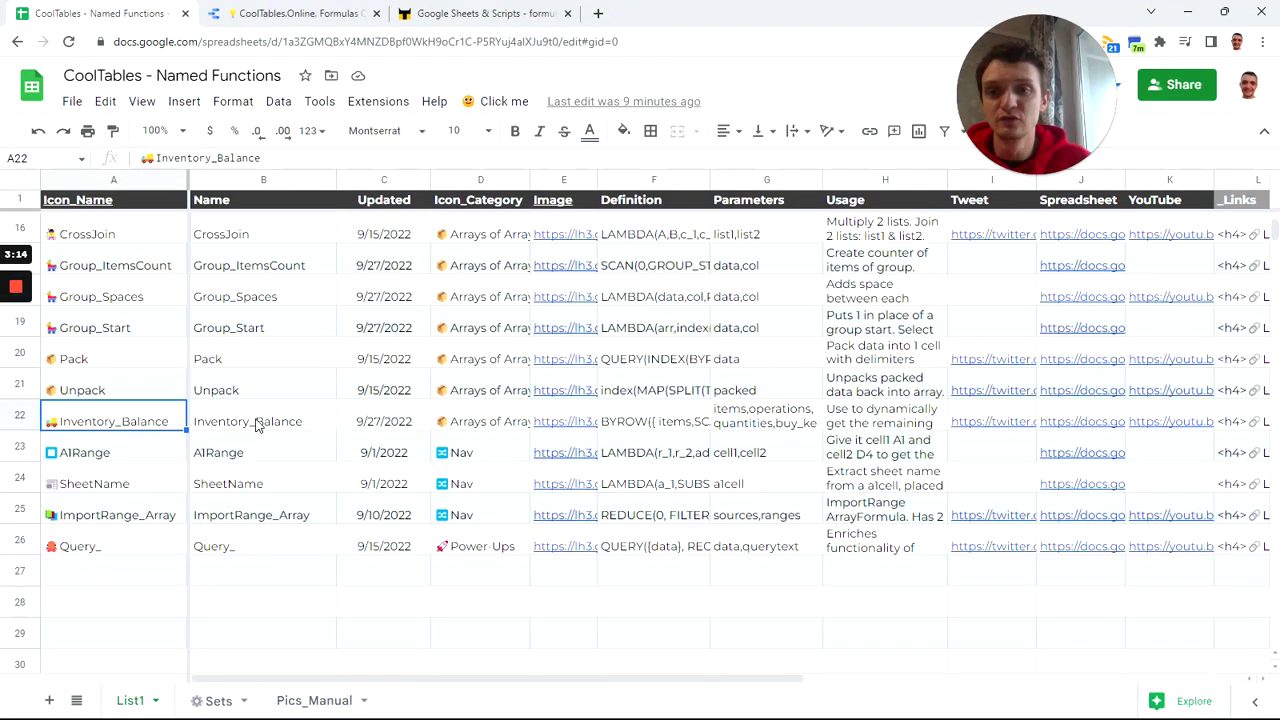
click(257, 426)
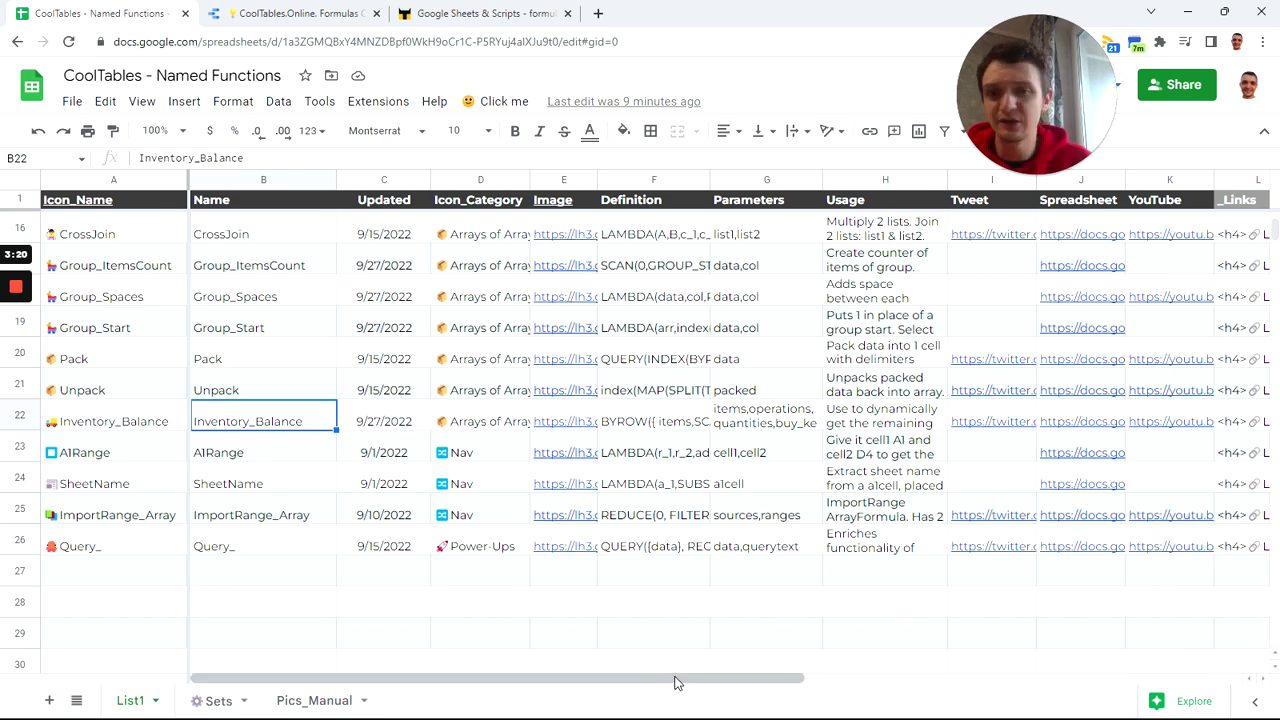
drag(674, 682, 1140, 682)
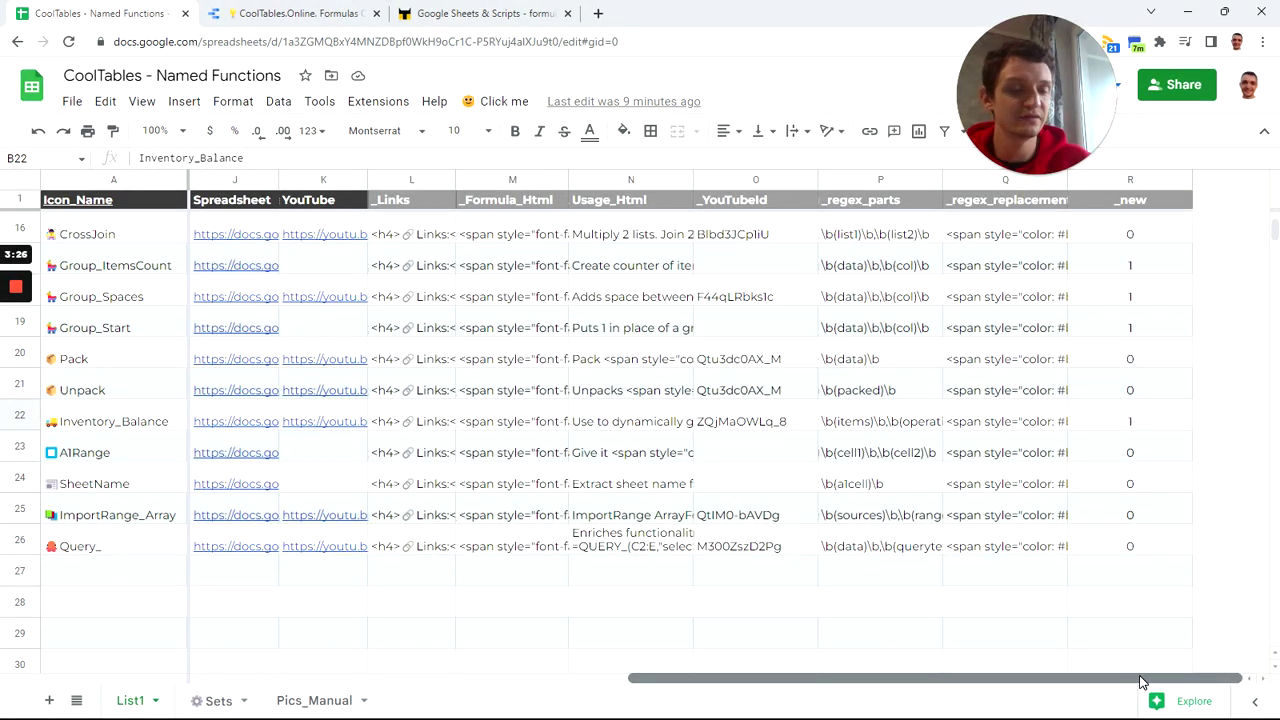
click(1127, 205)
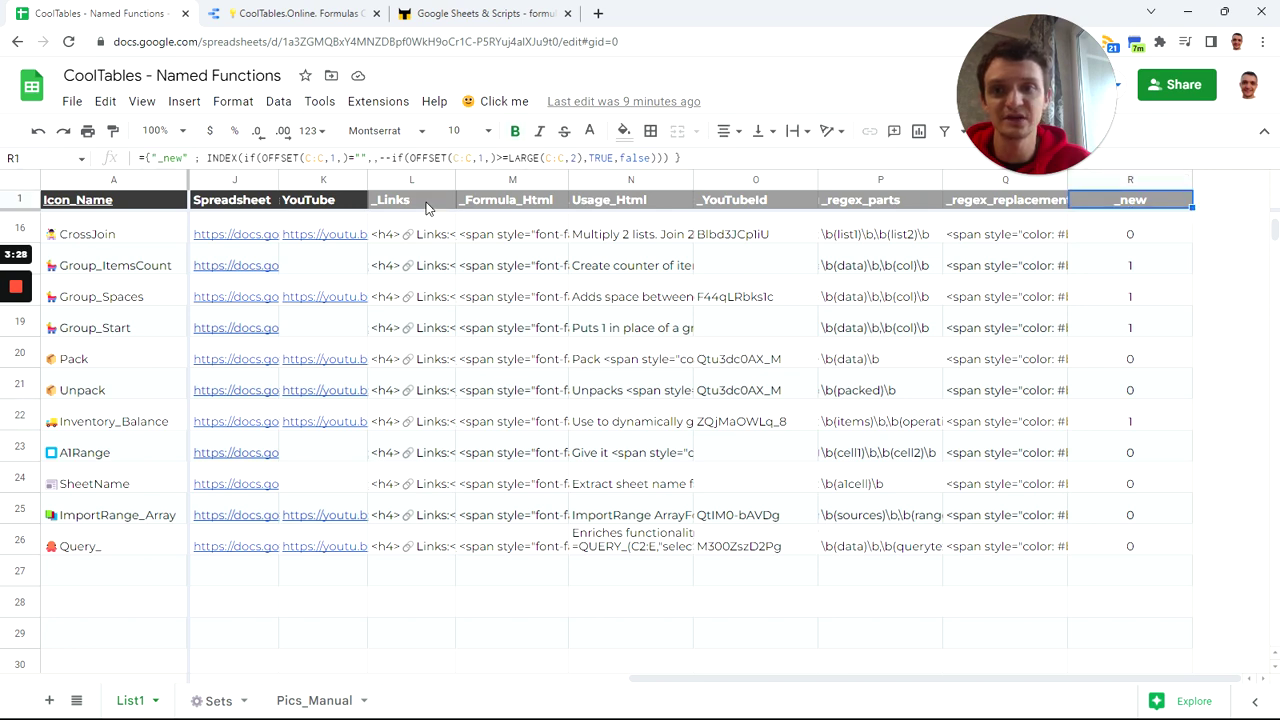
click(425, 207)
click(525, 212)
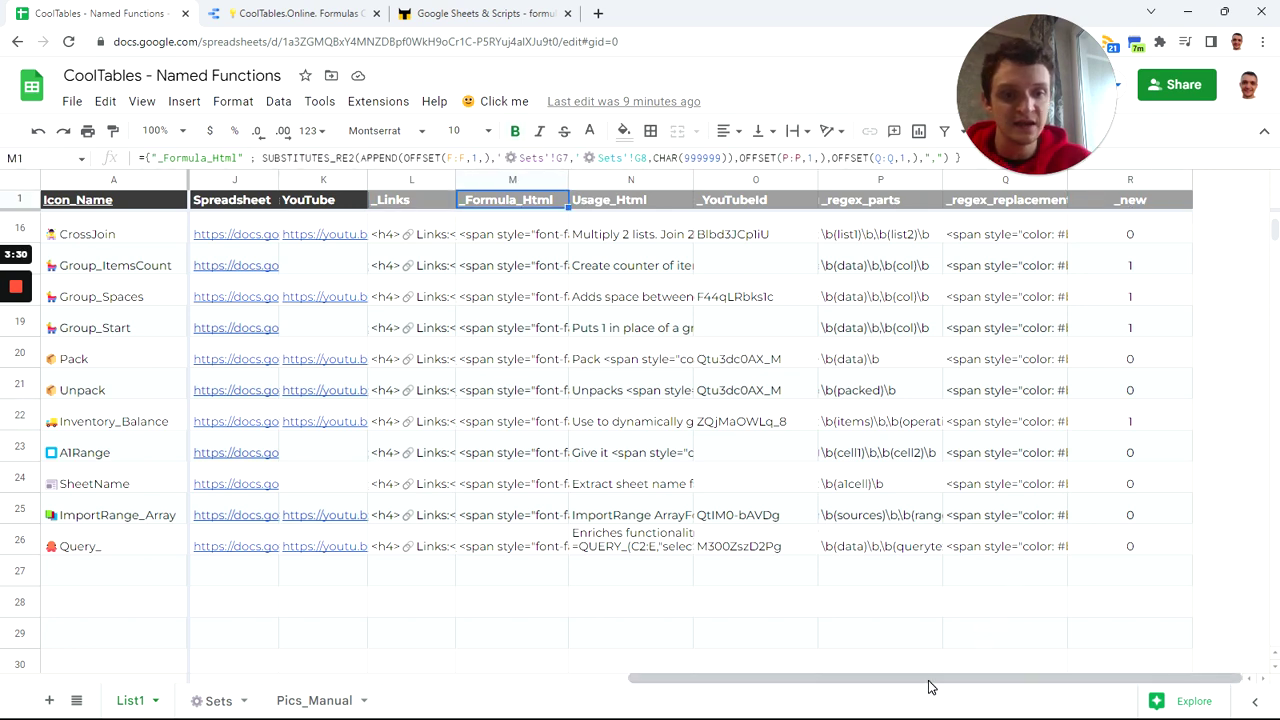
drag(928, 687, 392, 668)
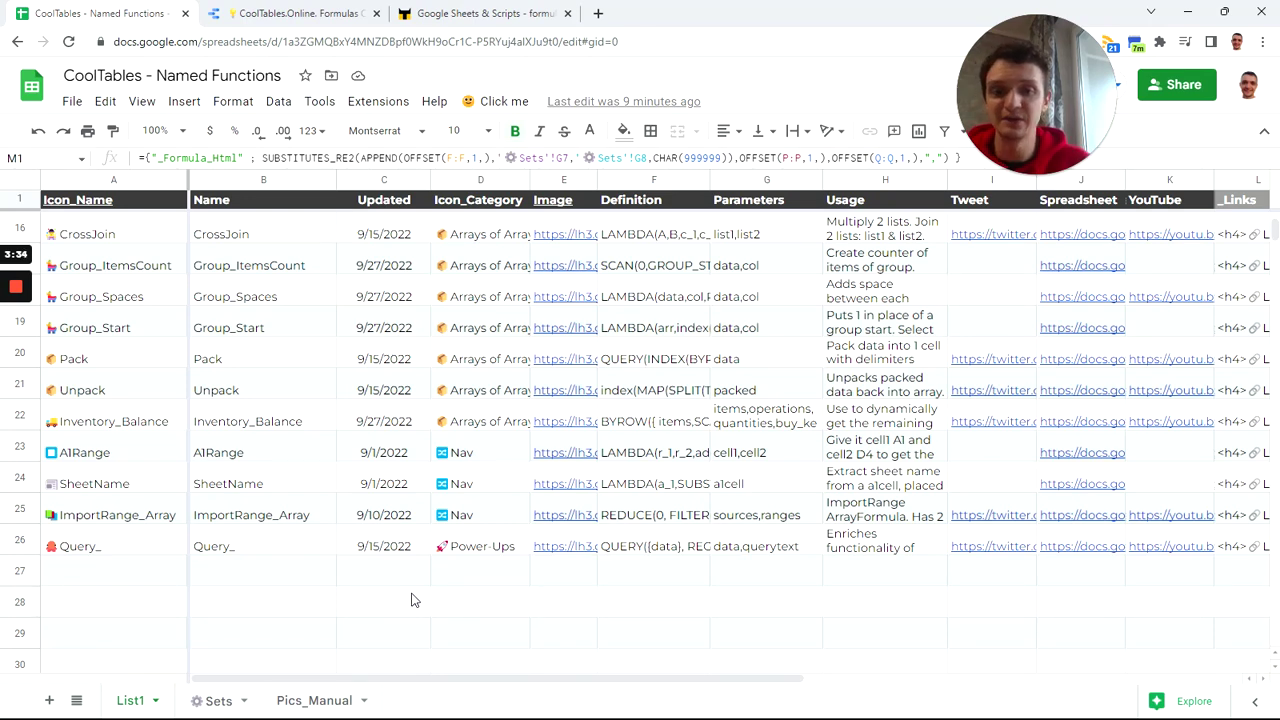
Step: Select the Query_ image cell E26 and run Click me > Image to Drive
click(558, 532)
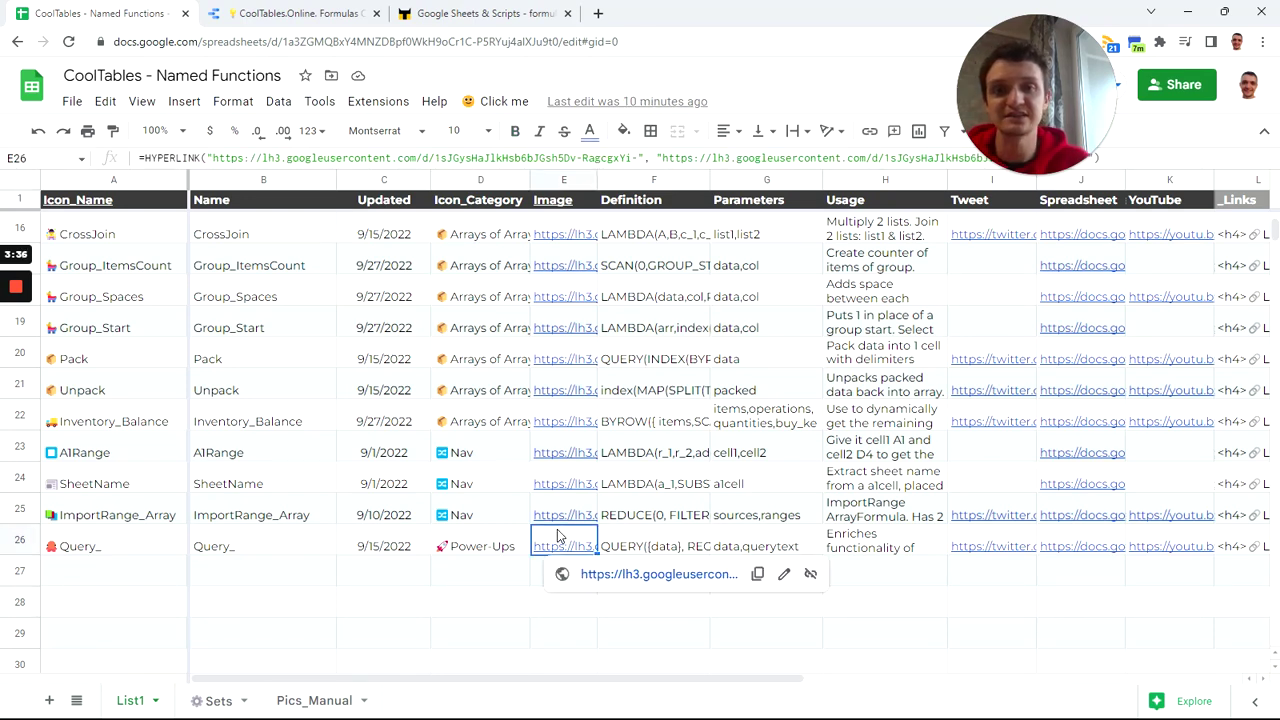
click(497, 101)
click(511, 129)
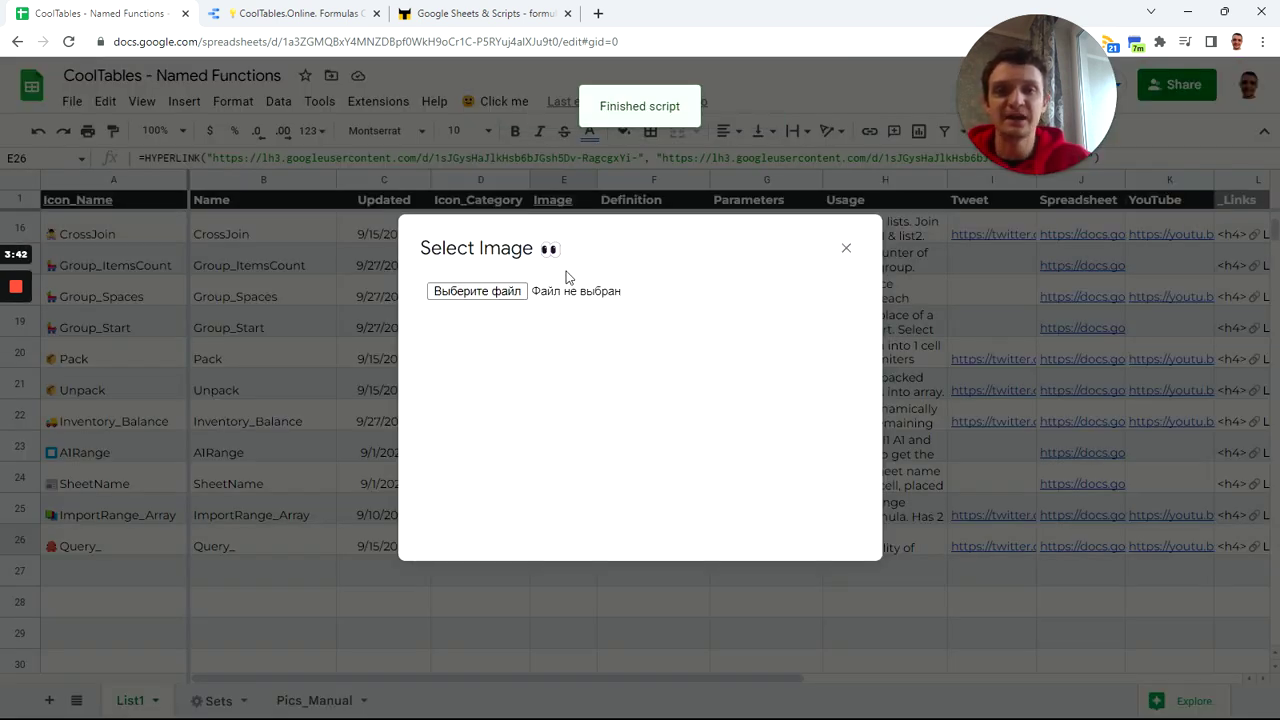
Step: Close the Select Image dialog and follow E1's link to the Drive image folder
click(846, 249)
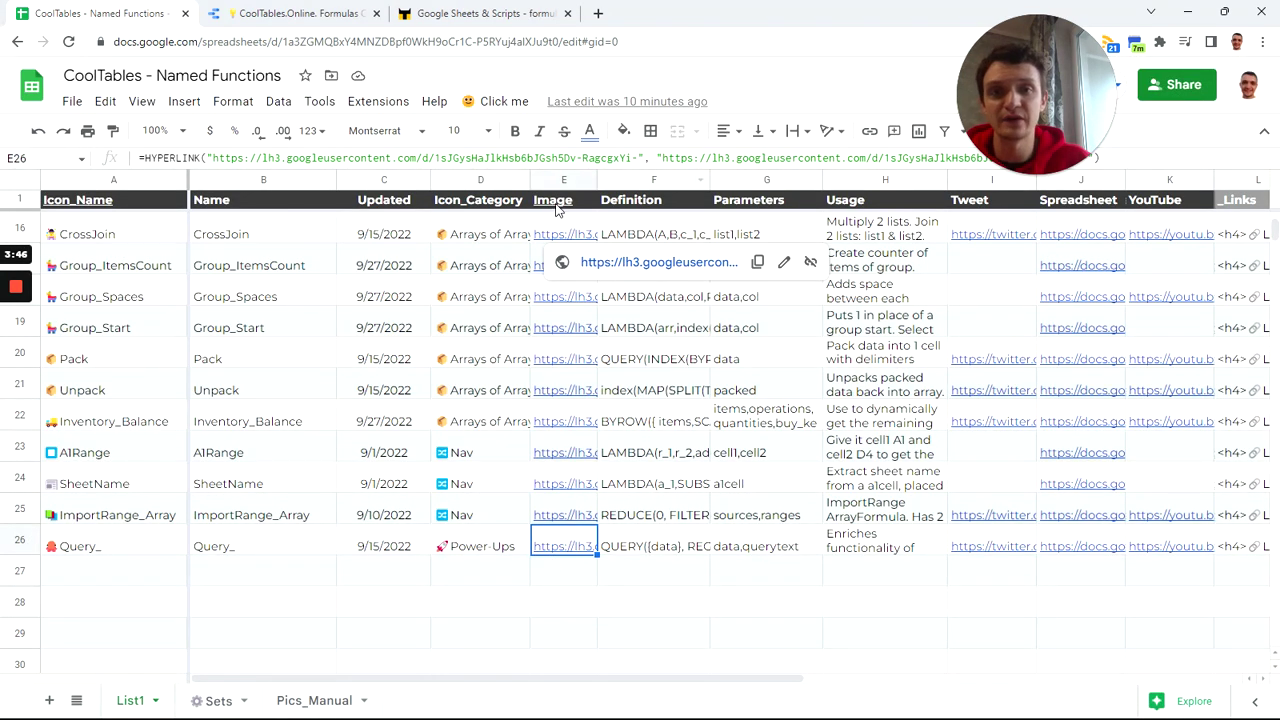
click(555, 203)
click(608, 234)
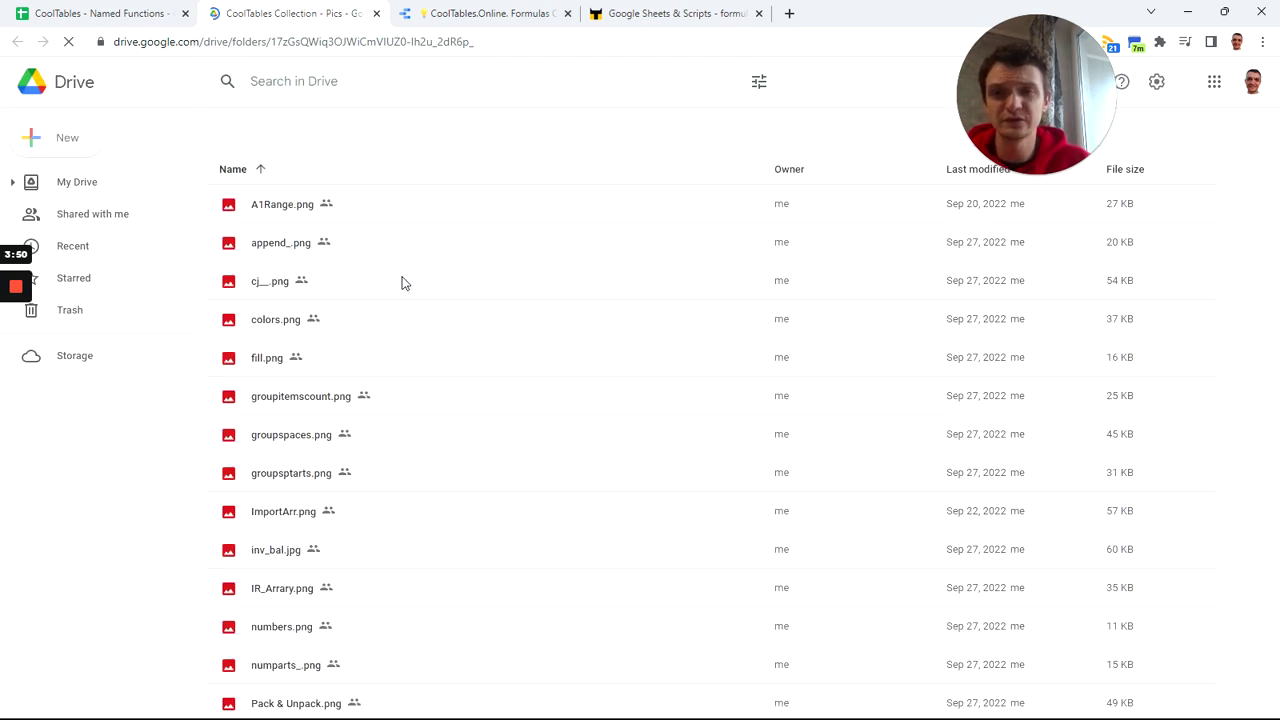
Step: Browse the image files in CoolTables Collection - Pics, then return to the cooltables.online formulas tab
scroll(390, 350, down, 4)
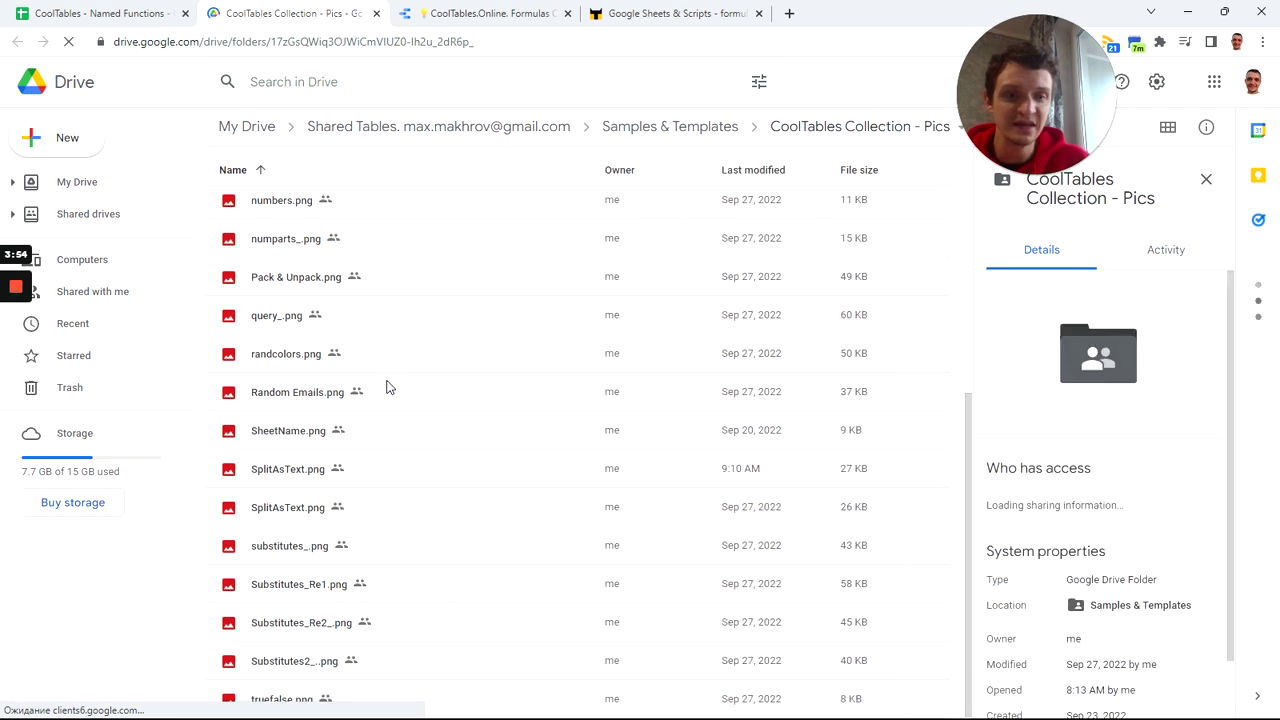
scroll(383, 410, up, 4)
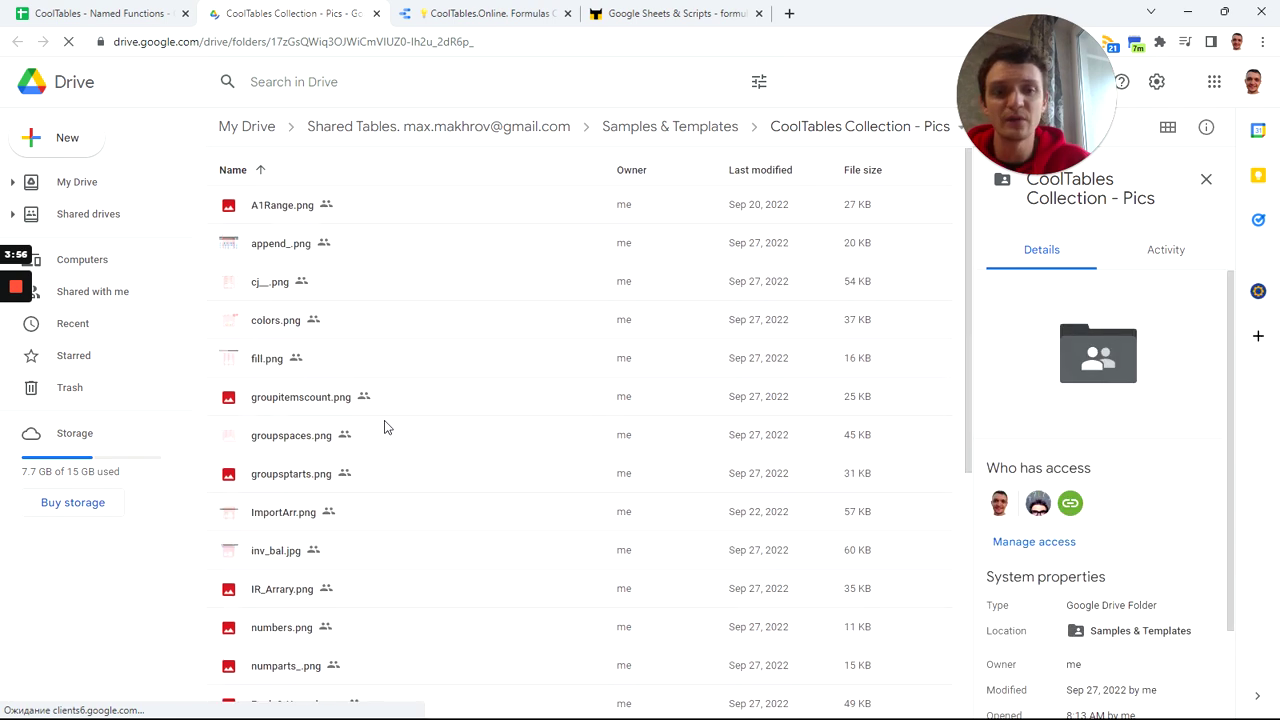
scroll(385, 427, down, 4)
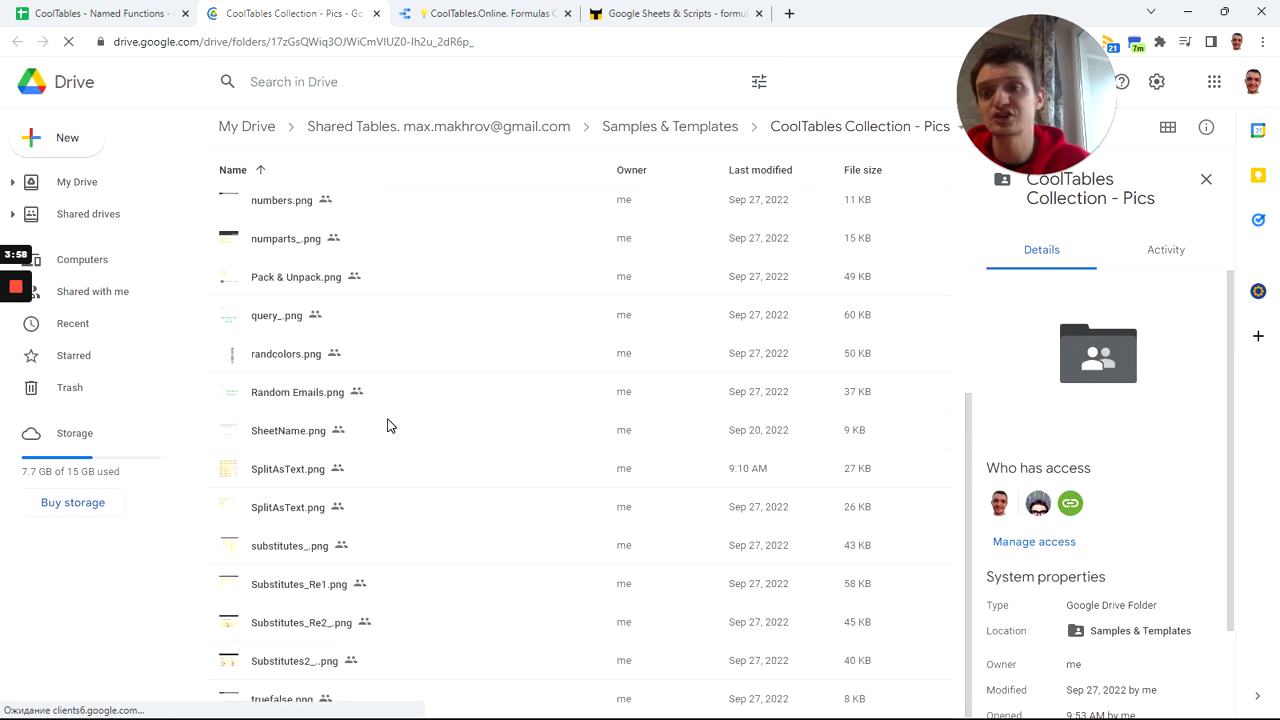
click(648, 15)
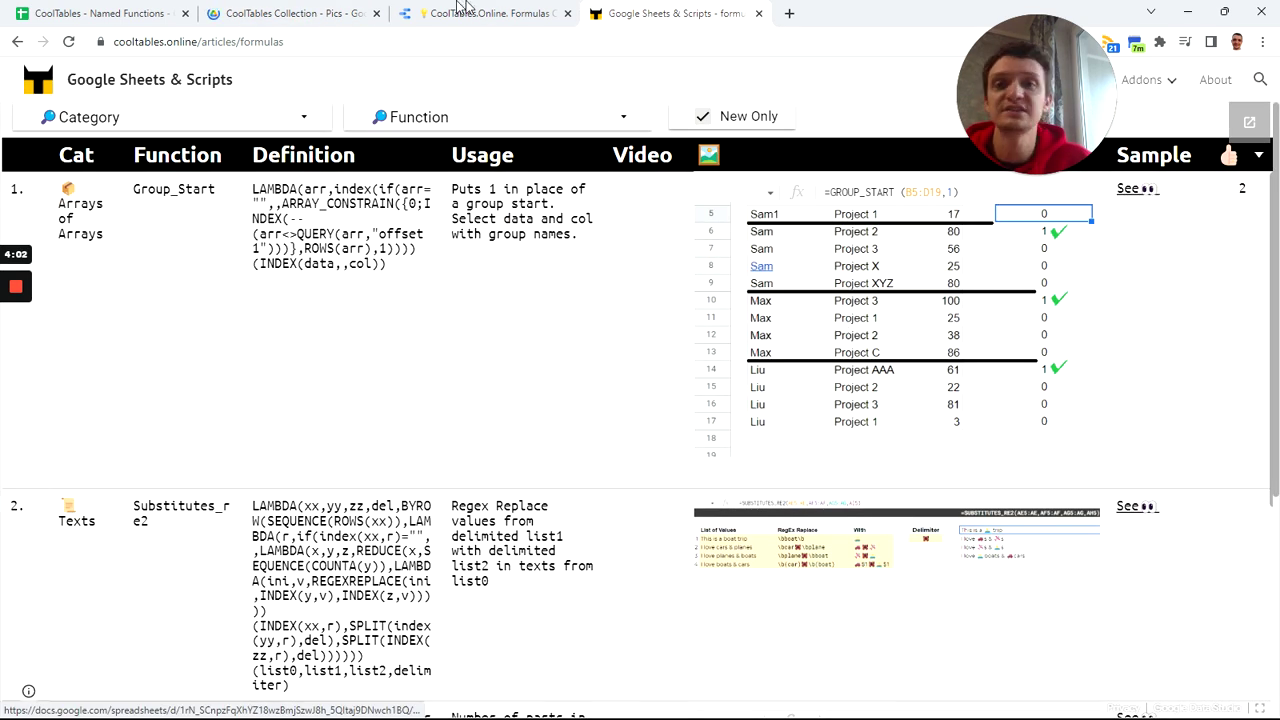
Step: Cycle through the Drive, Named Functions, cooltables.online and Data Studio tabs, ending on Named Functions
click(272, 15)
click(106, 14)
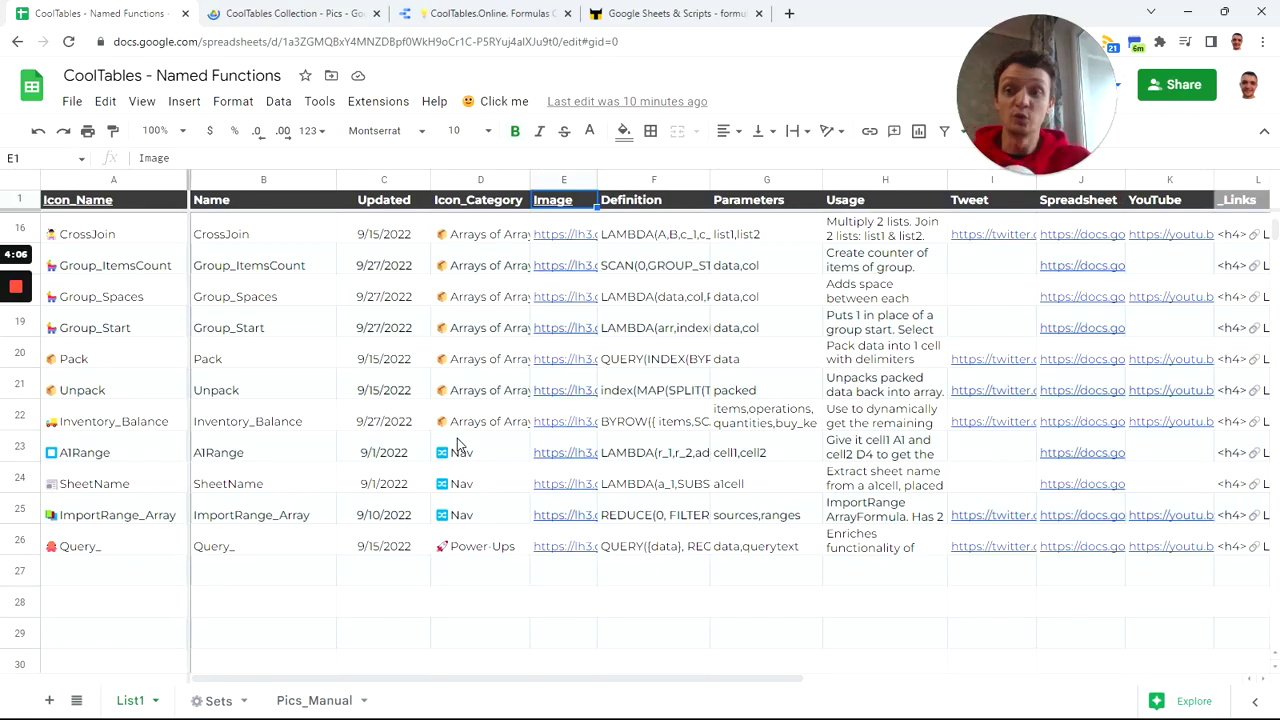
scroll(425, 413, down, 2)
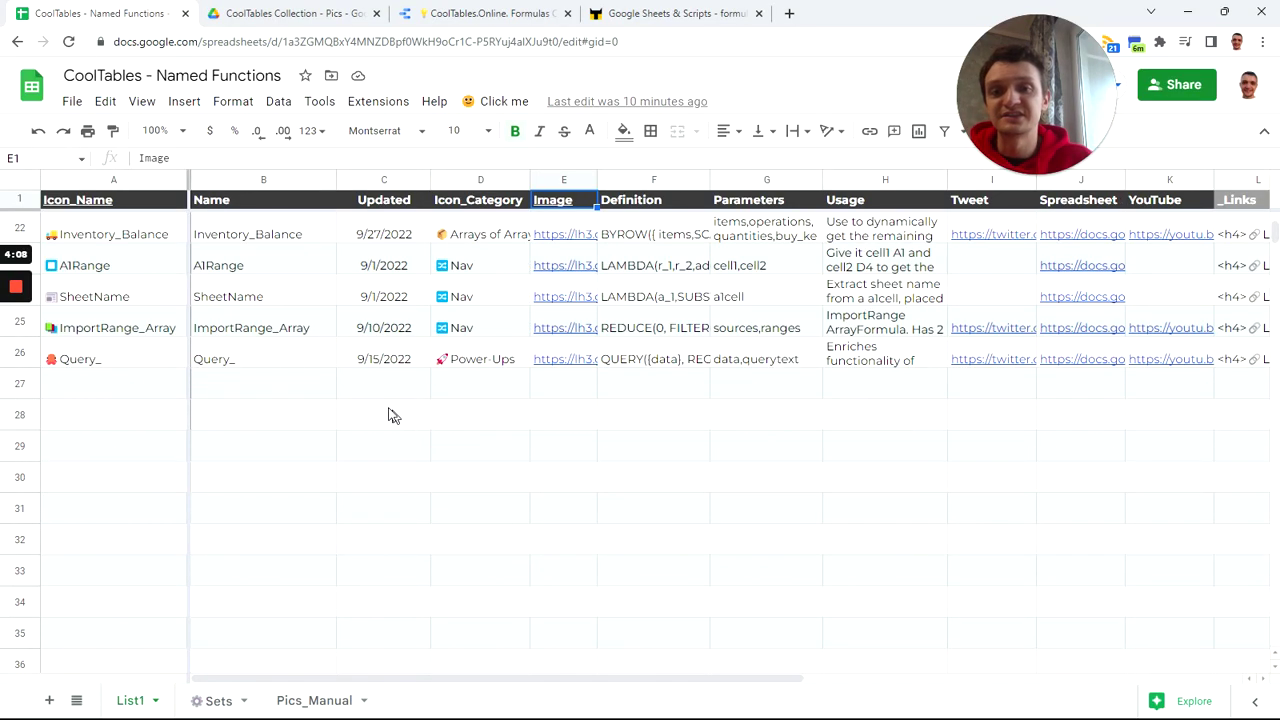
scroll(390, 416, up, 5)
click(680, 13)
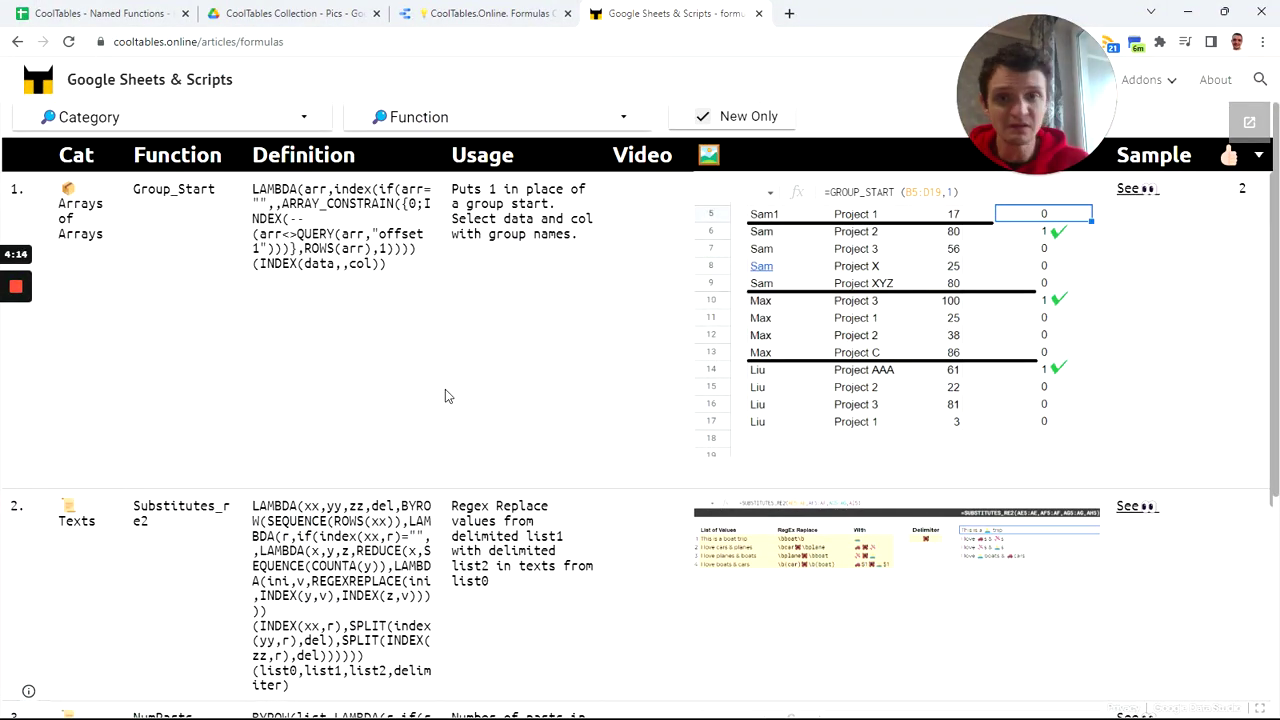
click(505, 14)
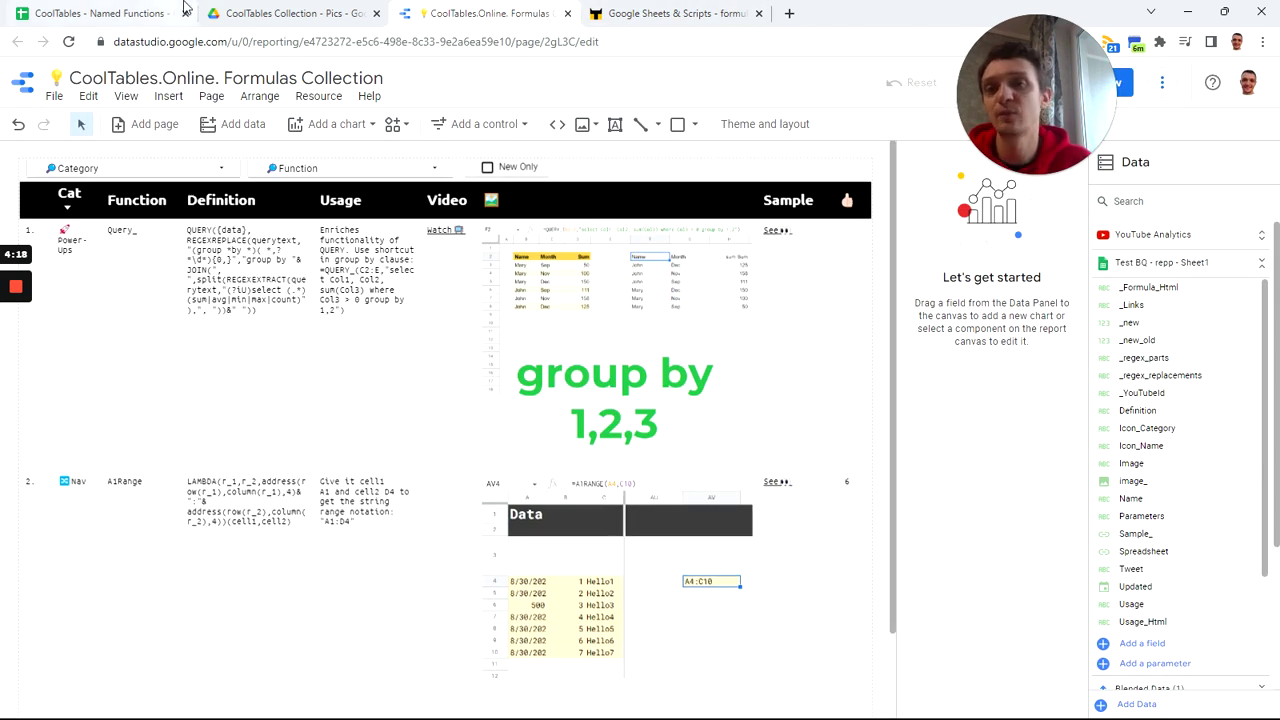
click(122, 16)
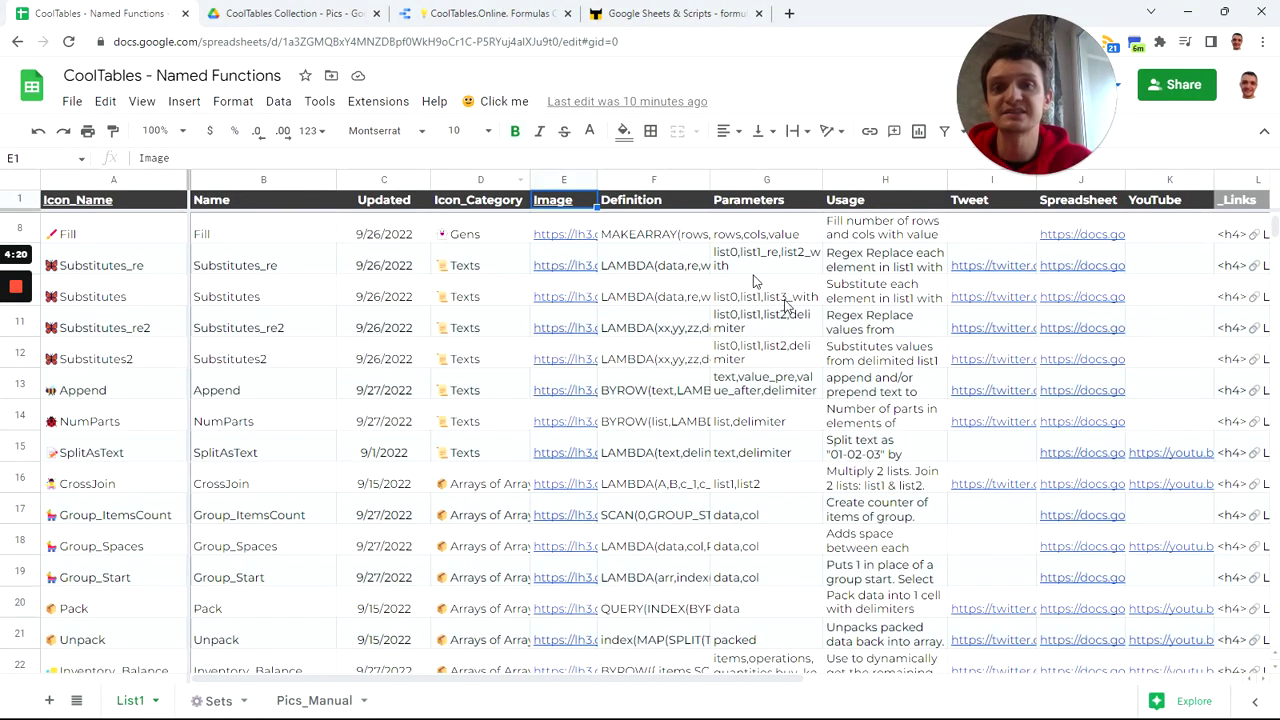
key(Right)
key(Right)
key(Right)
key(Right)
key(Right)
key(Right)
key(Right)
key(Right)
key(Right)
key(Right)
key(Right)
key(Right)
key(Right)
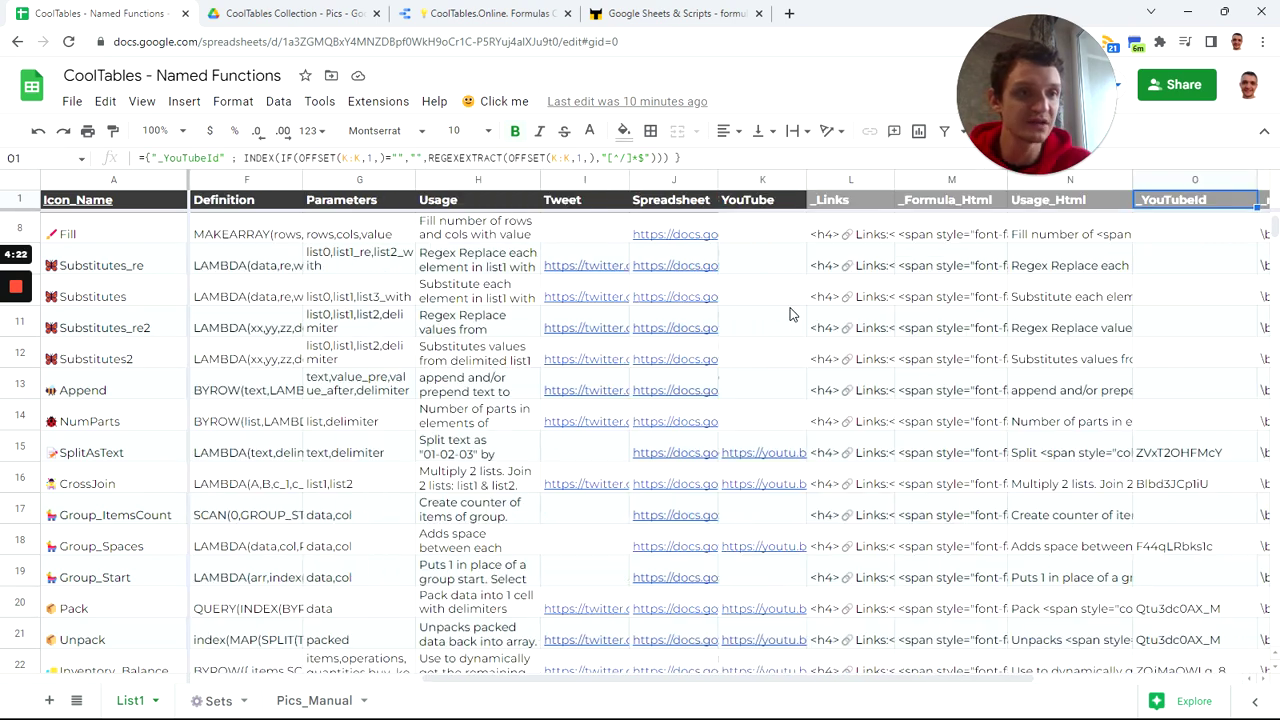
key(Left)
key(Left)
key(Left)
key(Left)
key(Left)
key(Left)
key(Left)
key(Left)
key(Left)
key(Left)
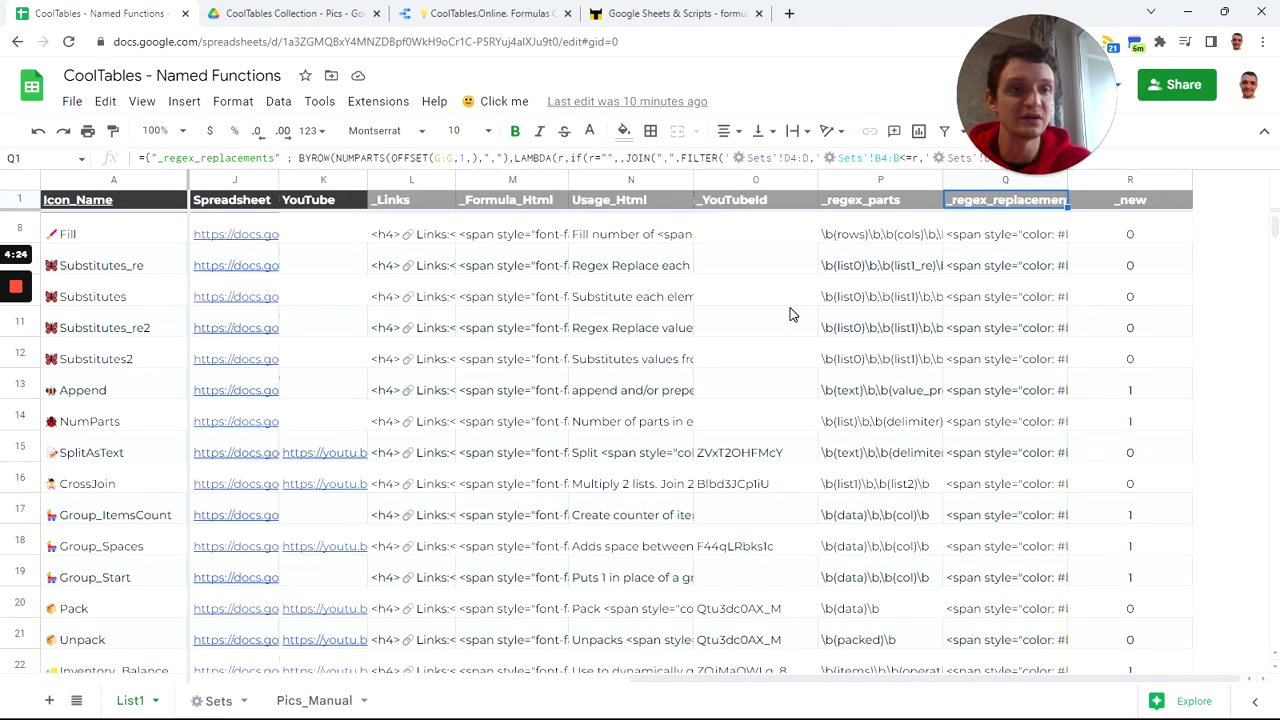
key(ctrl+Left)
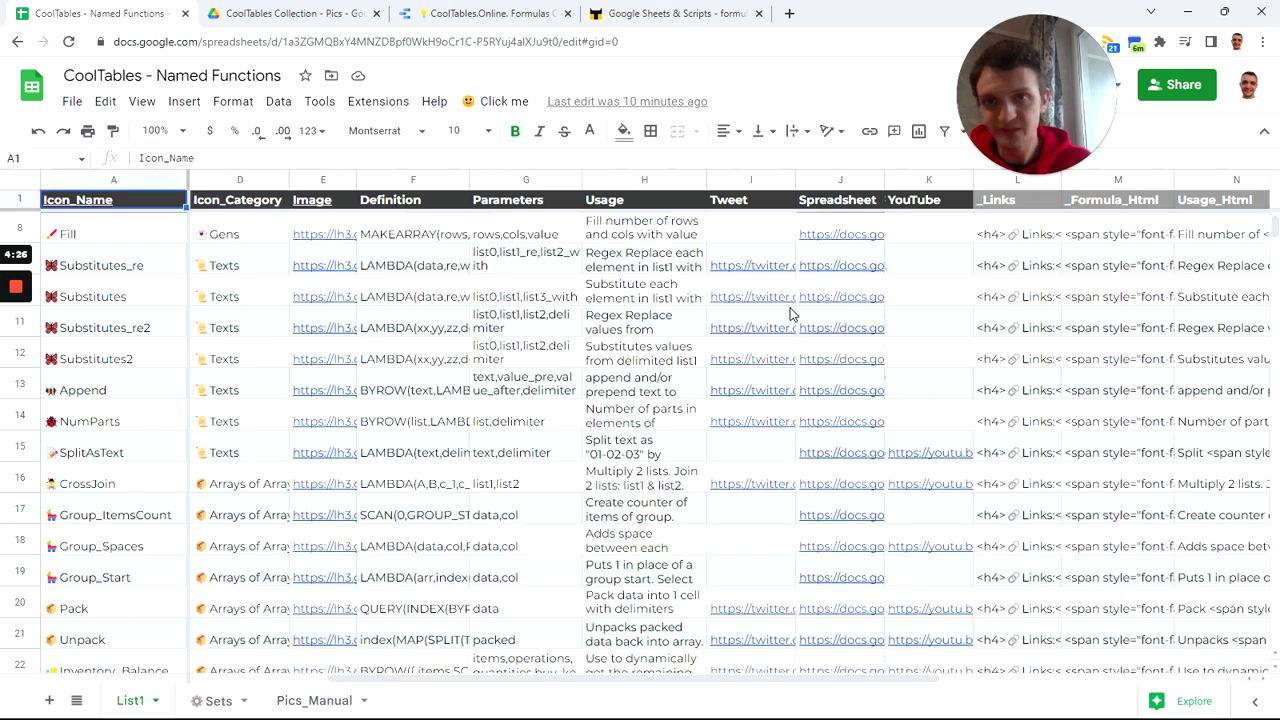
click(506, 104)
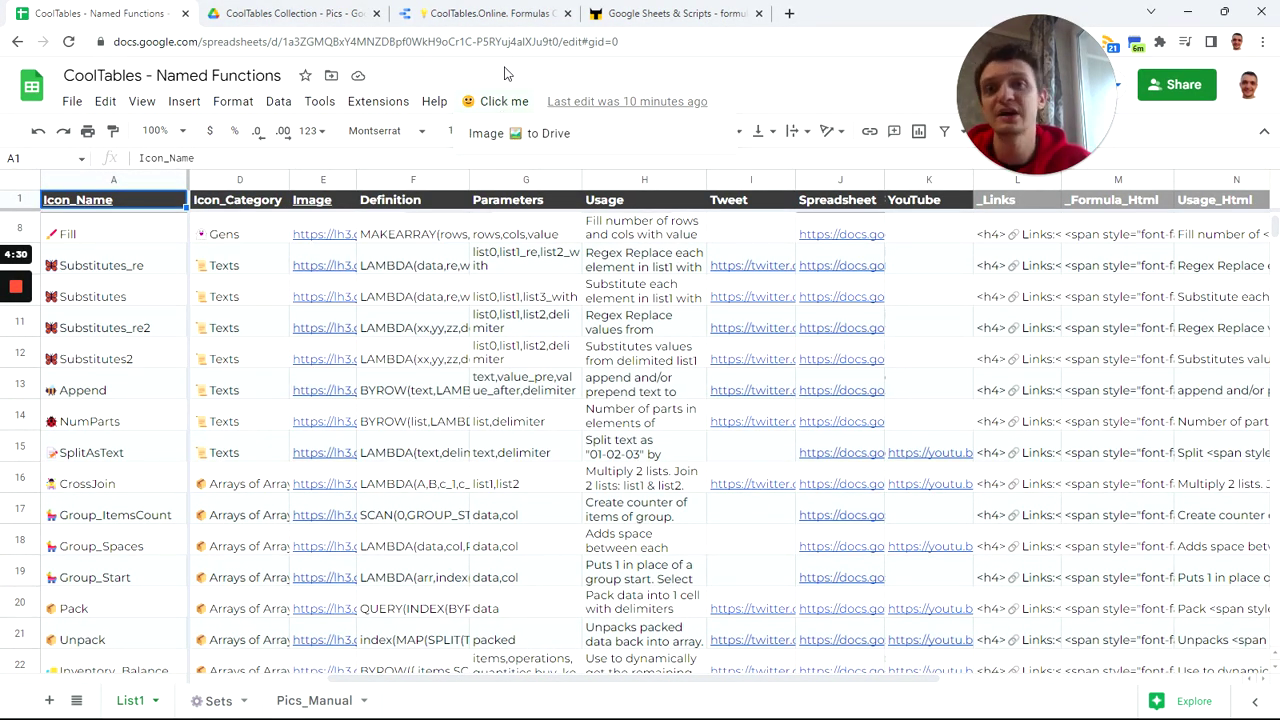
click(505, 77)
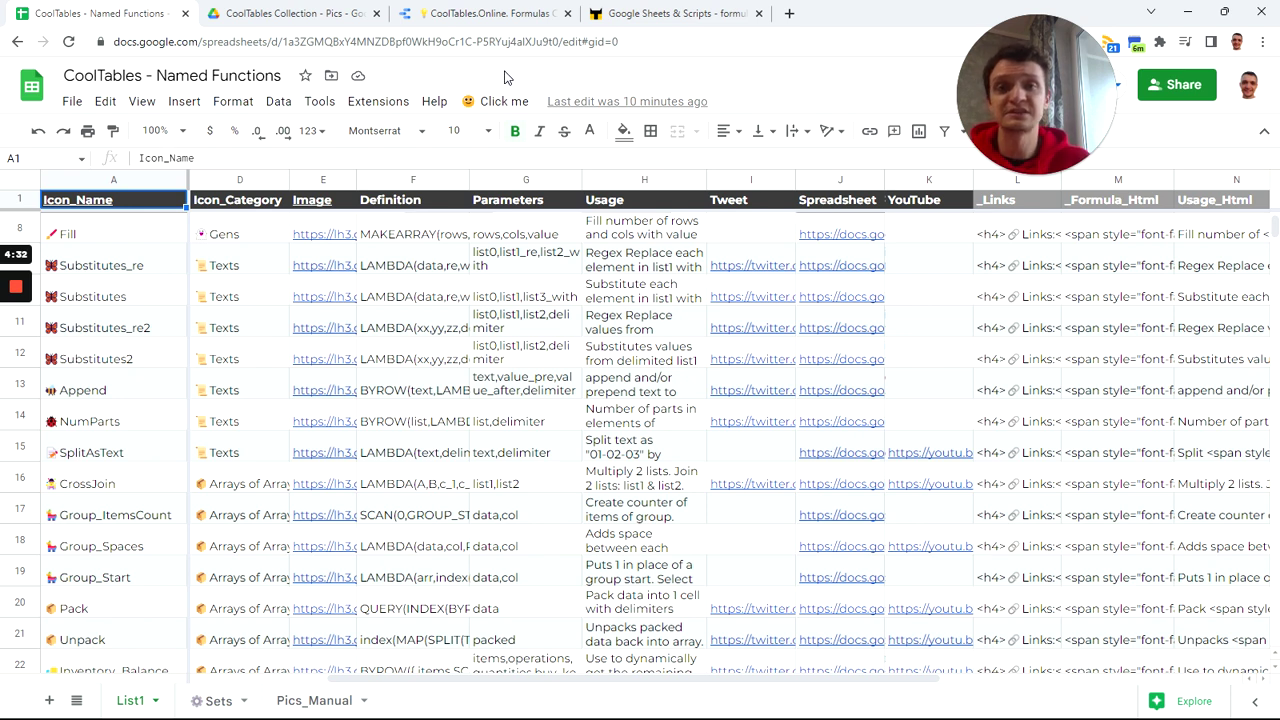